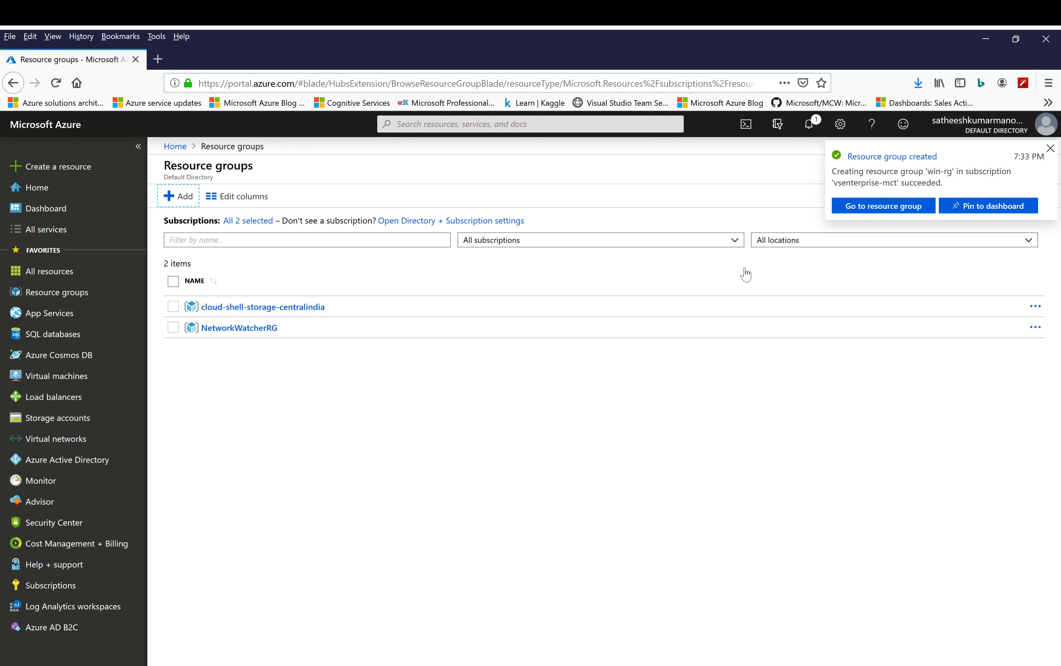
Open the win-rg resource group and choose Windows Server from the Marketplace's Compute category as the resource to add
left_click(894, 211)
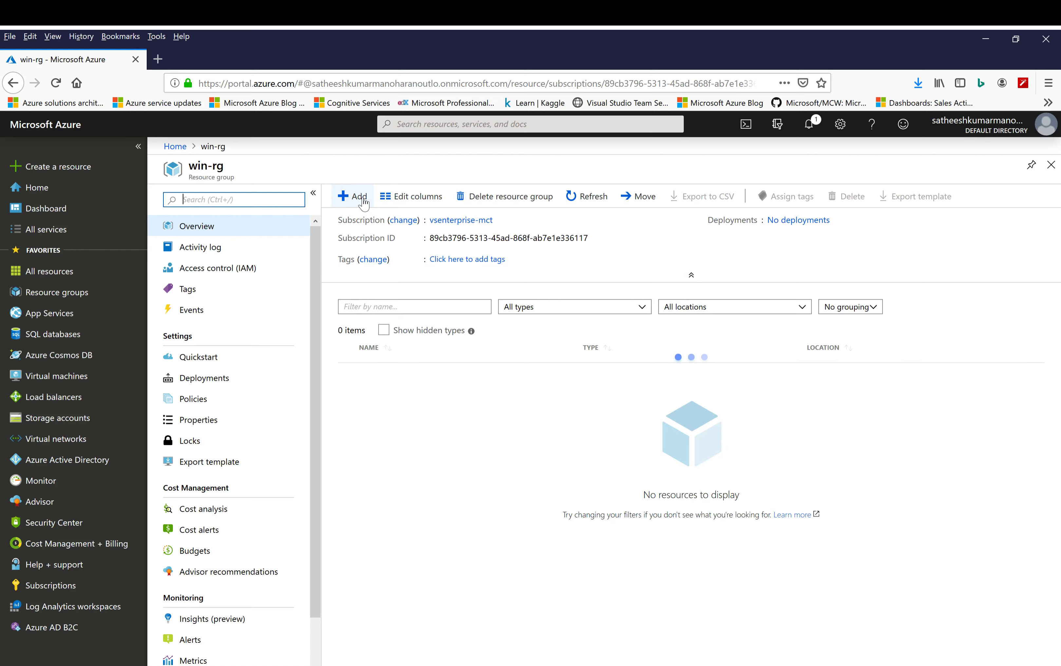
left_click(353, 197)
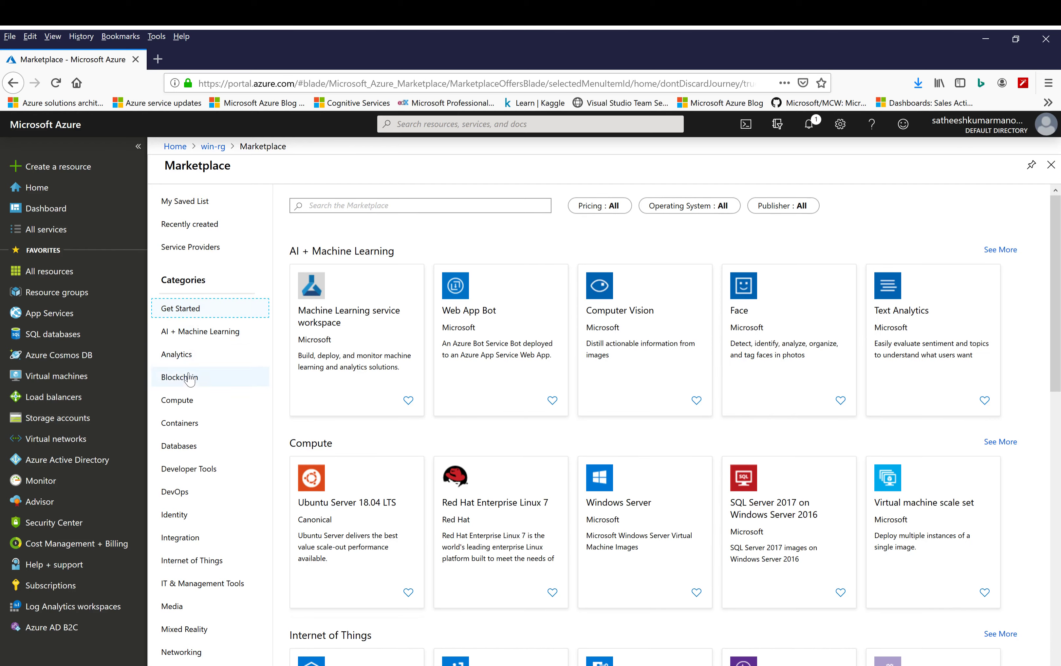
left_click(187, 402)
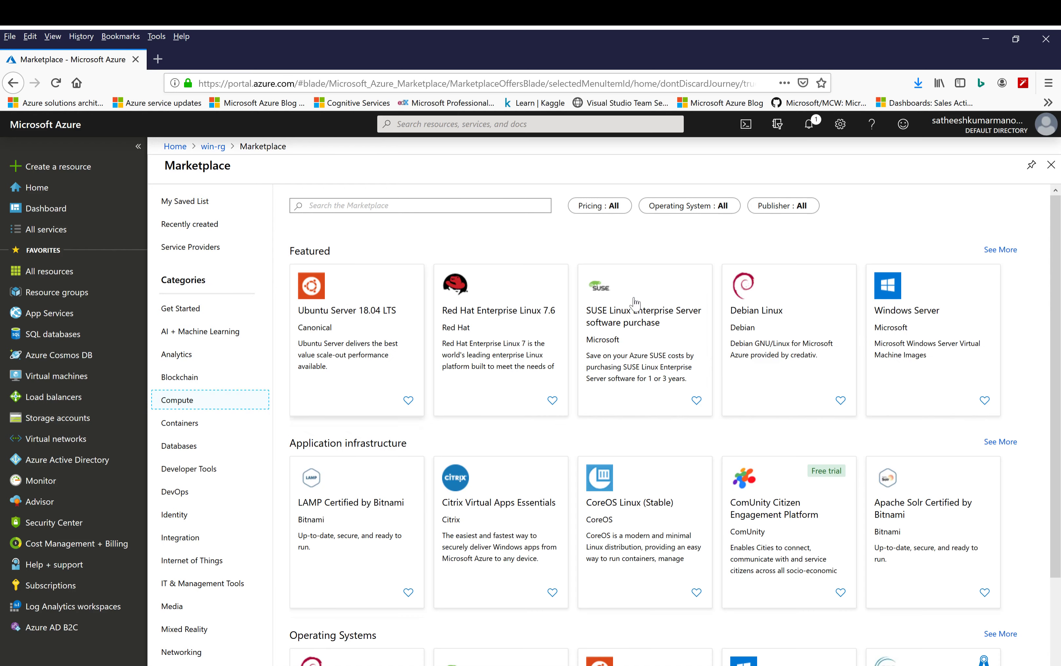
left_click(934, 329)
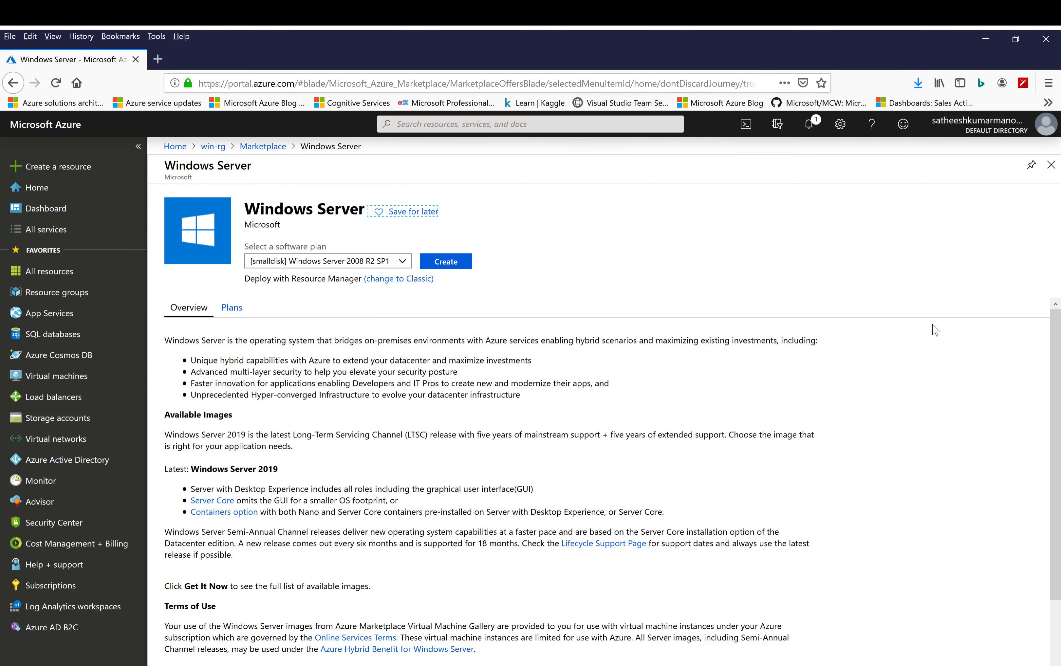
Select the Windows Server 2016 Datacenter software plan and start creating the virtual machine
left_click(403, 263)
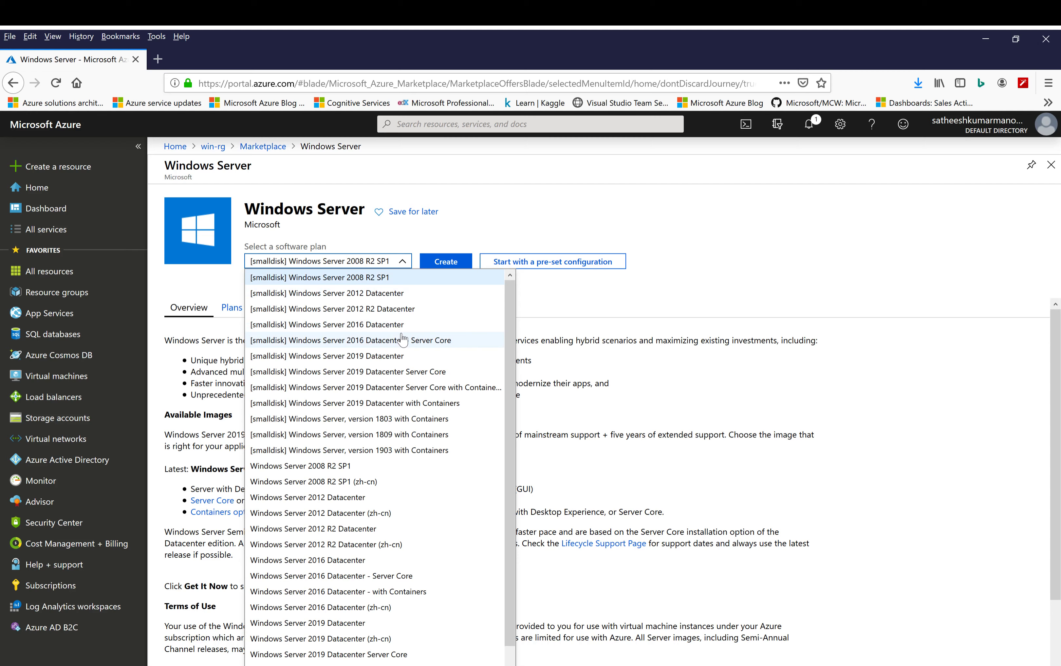
scroll(403, 338, "down", 1)
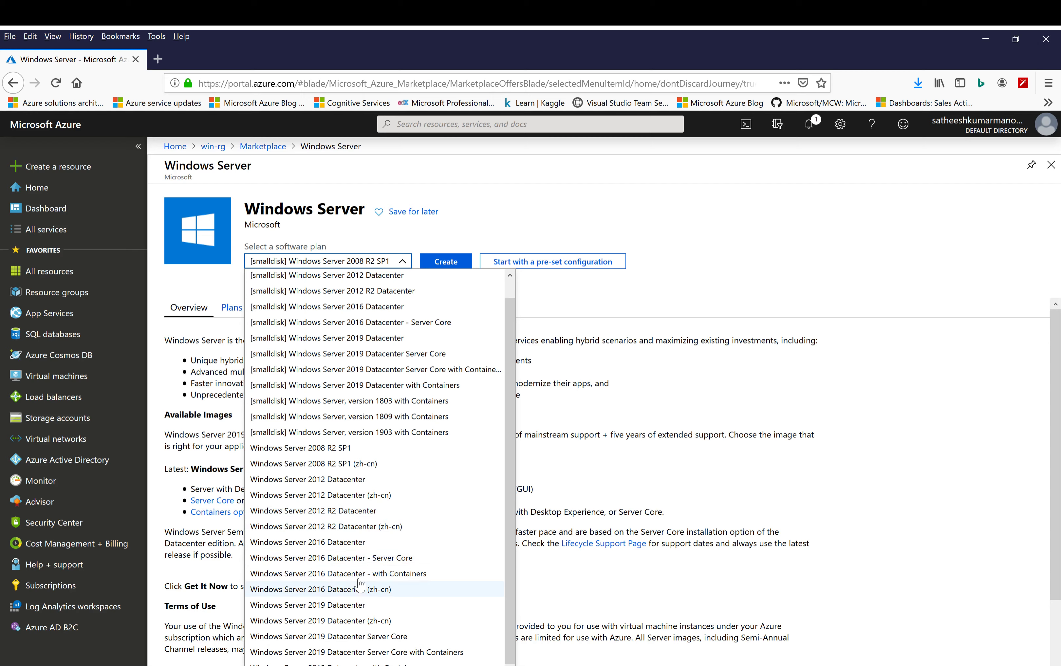
left_click(358, 547)
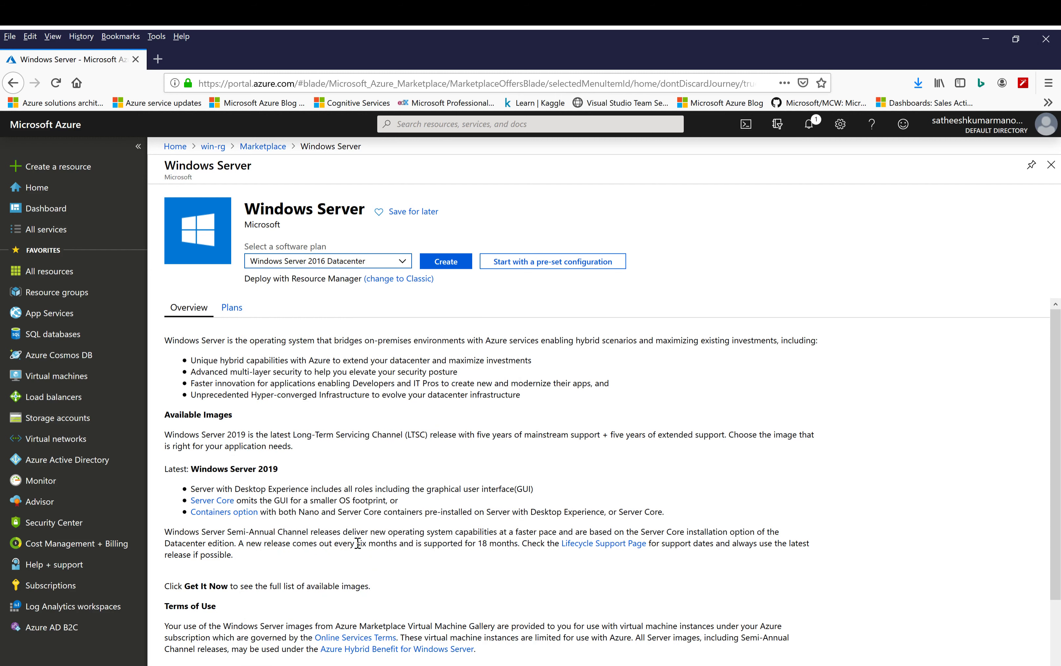
left_click(447, 264)
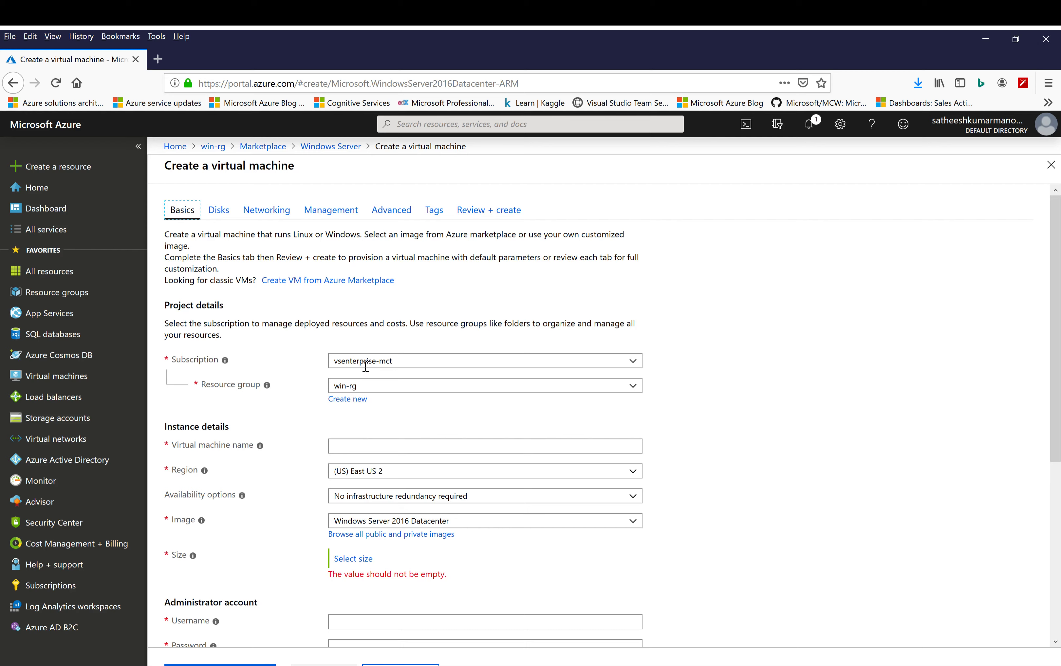
Name the virtual machine winvm and set its region to (US) East US
left_click(382, 449)
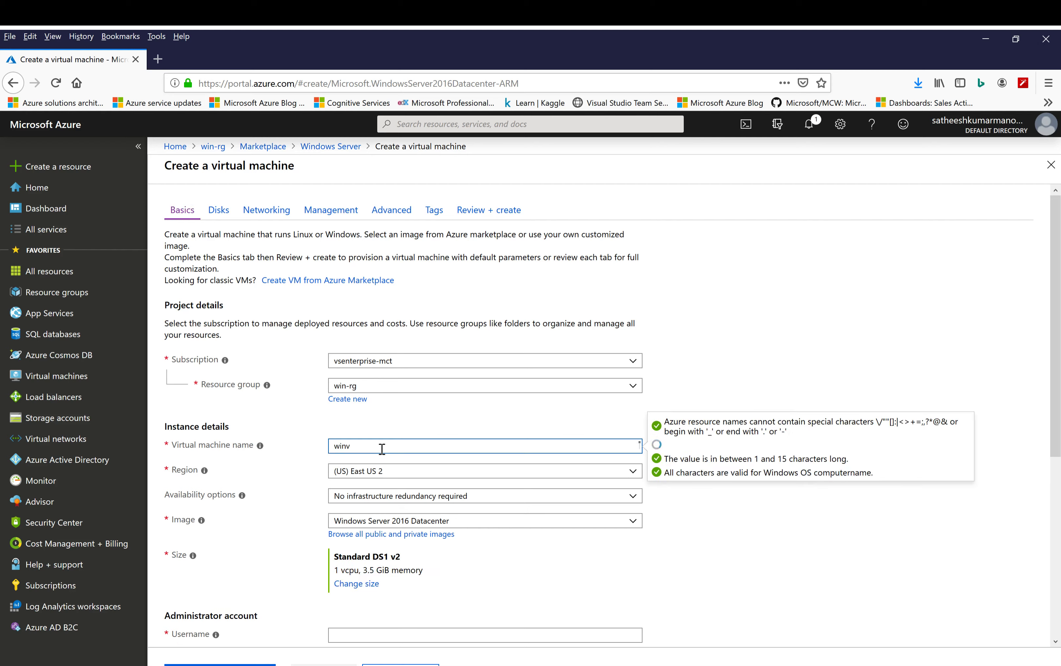
left_click(421, 473)
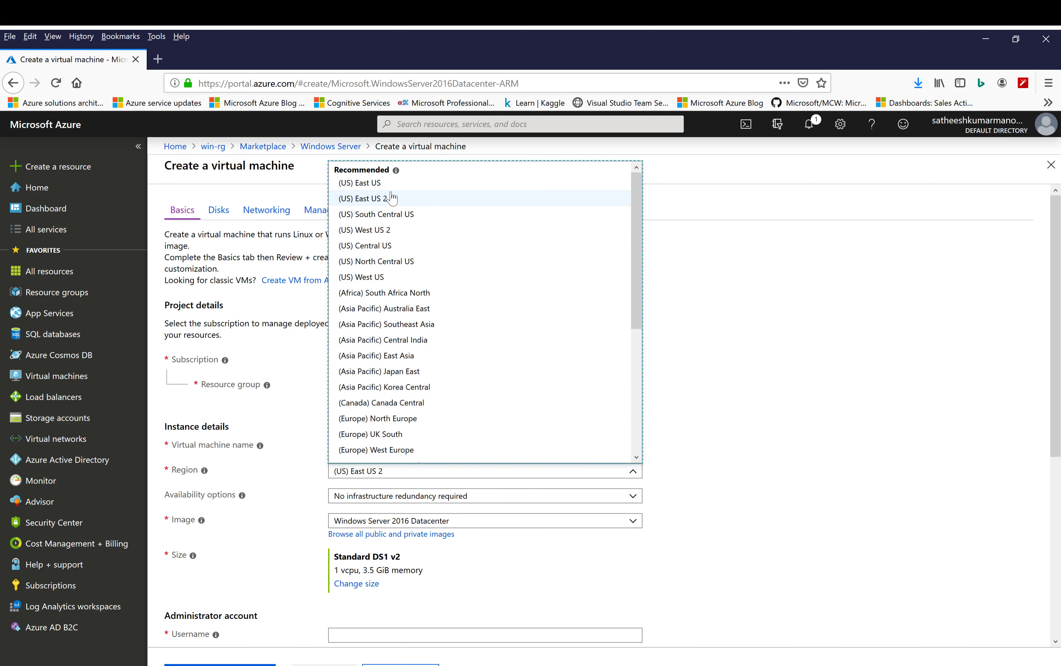
left_click(387, 183)
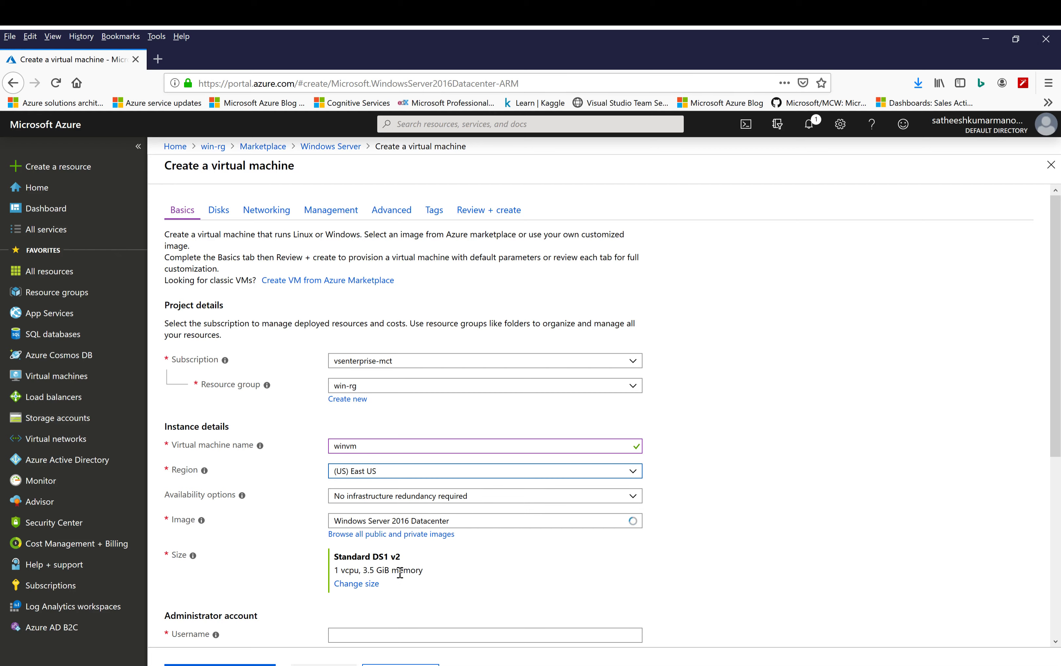
Set the administrator username to azureuser, then enter and confirm the administrator password
scroll(395, 593, "down", 3)
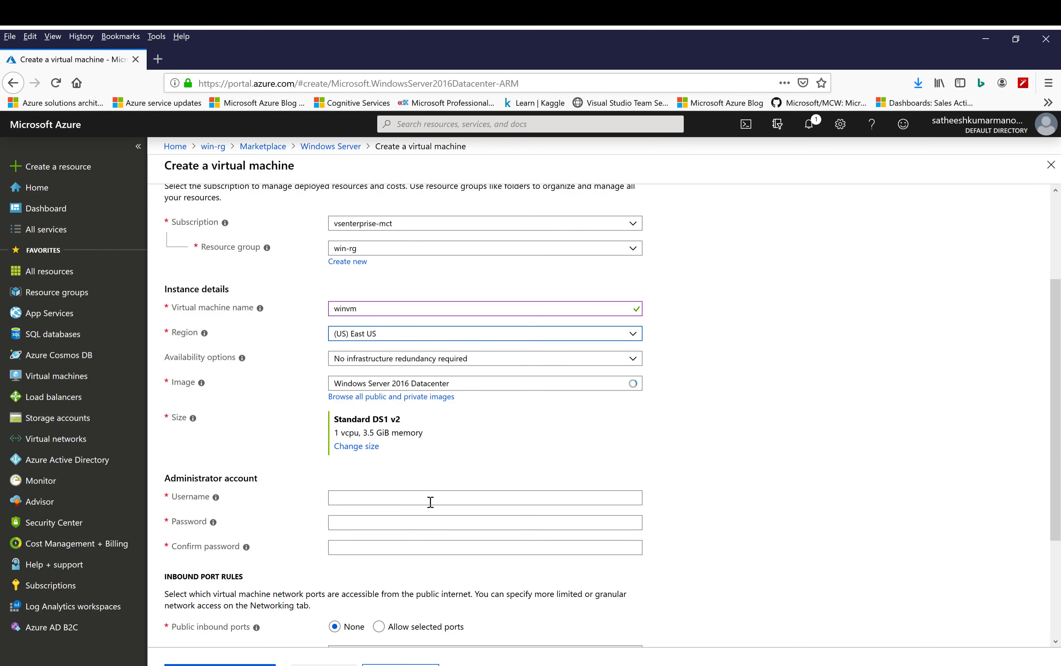
left_click(444, 497)
type("azureuser")
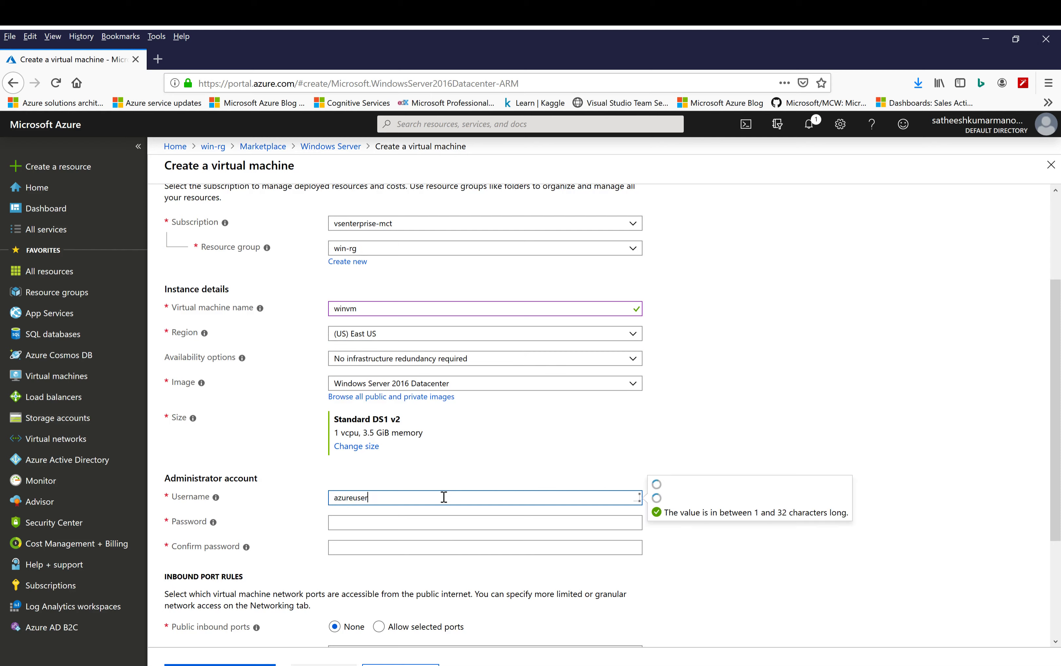
key("Tab")
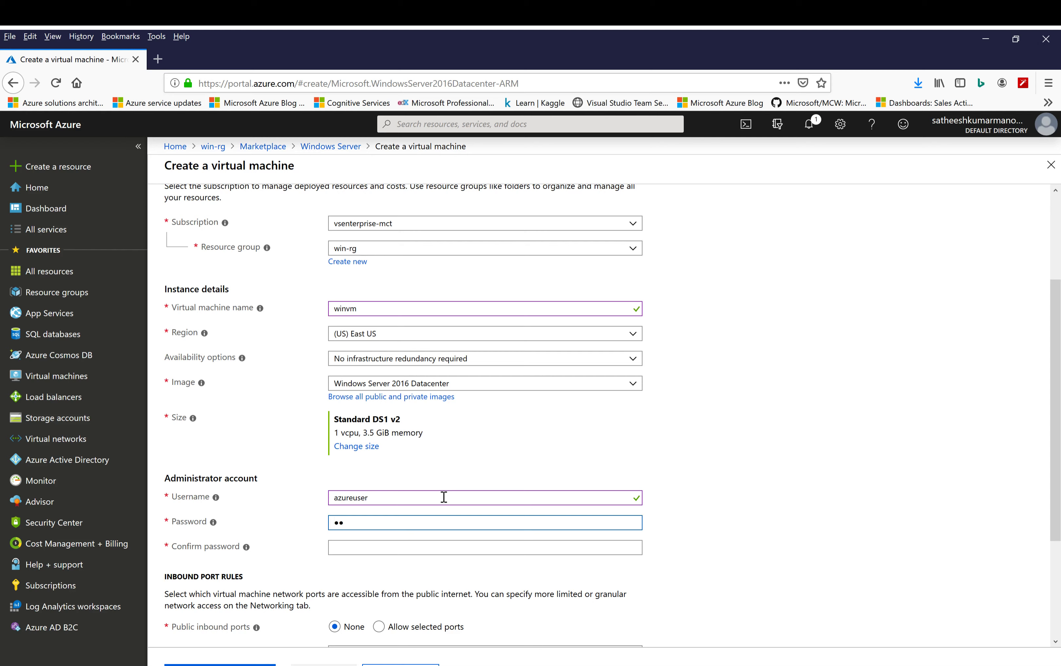
type("••••••••")
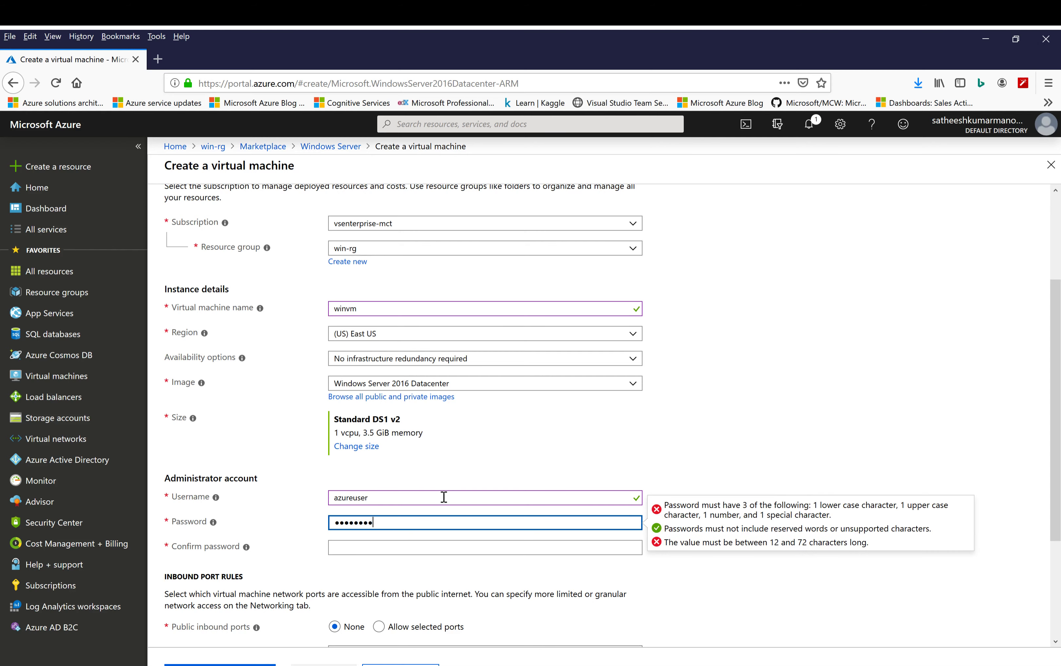
type("••••••")
key("Tab")
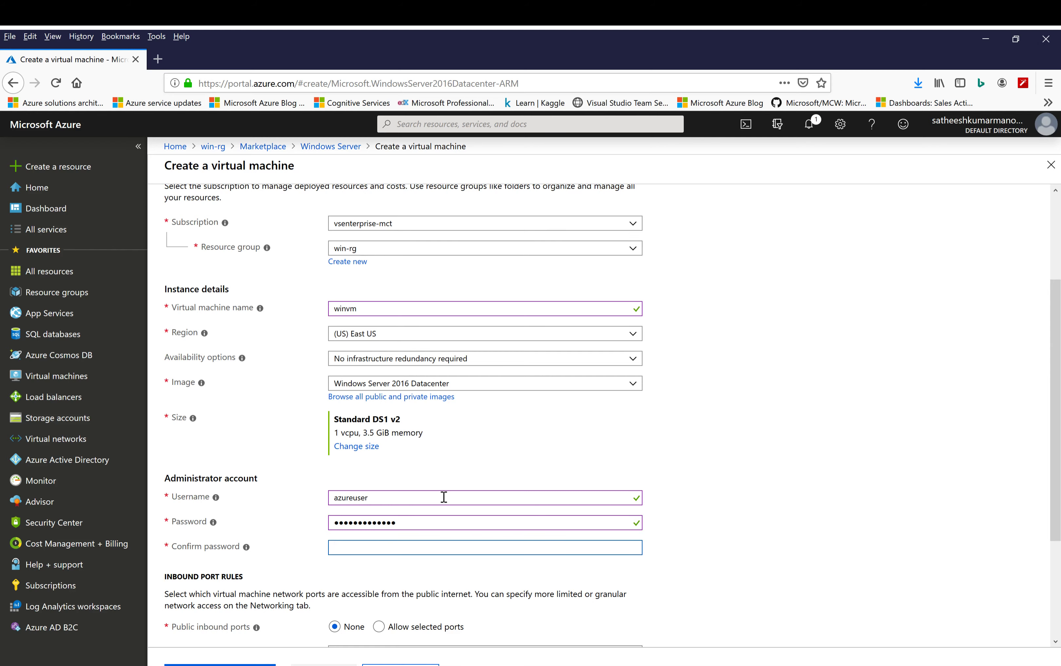
type("•••••")
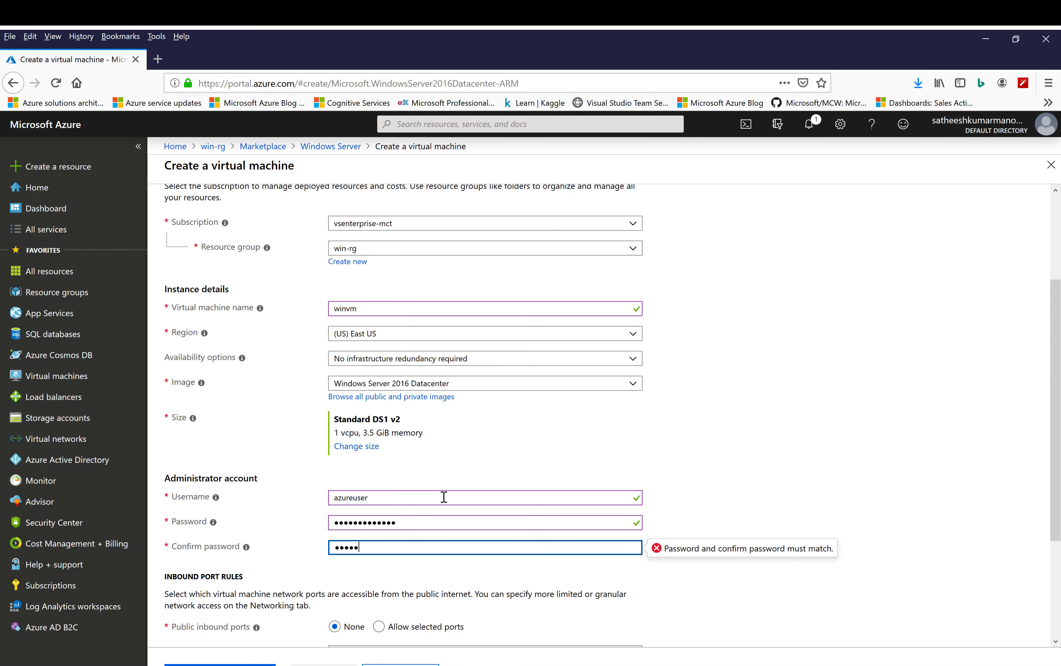
type("•••••••••")
left_click(775, 462)
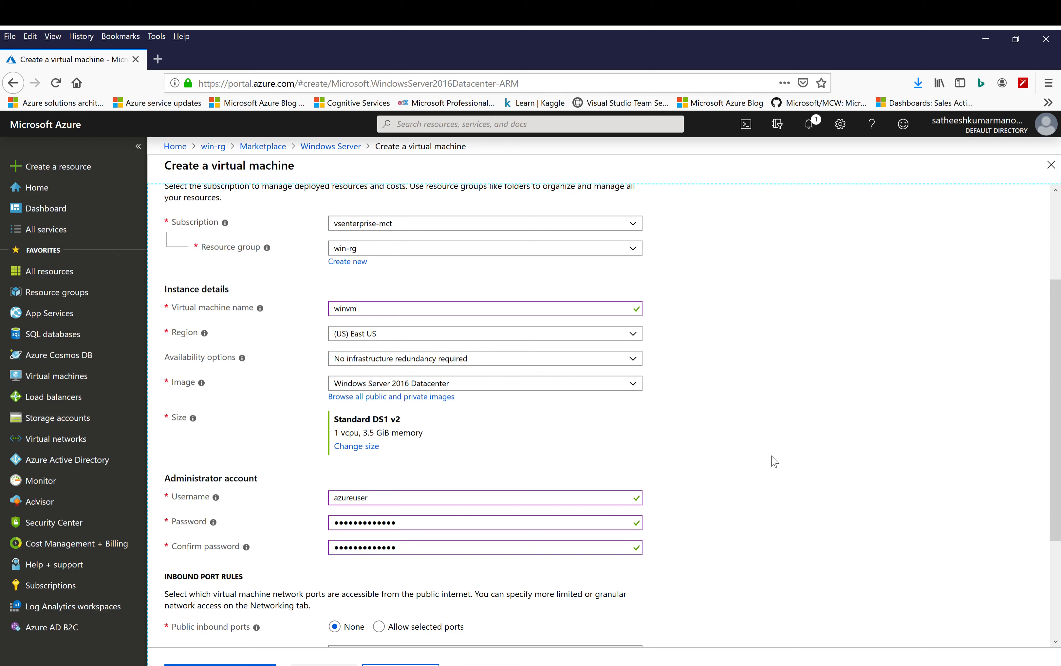
Allow selected public inbound ports on the virtual machine: HTTP (80), HTTPS (443) and RDP (3389)
scroll(775, 462, "down", 3)
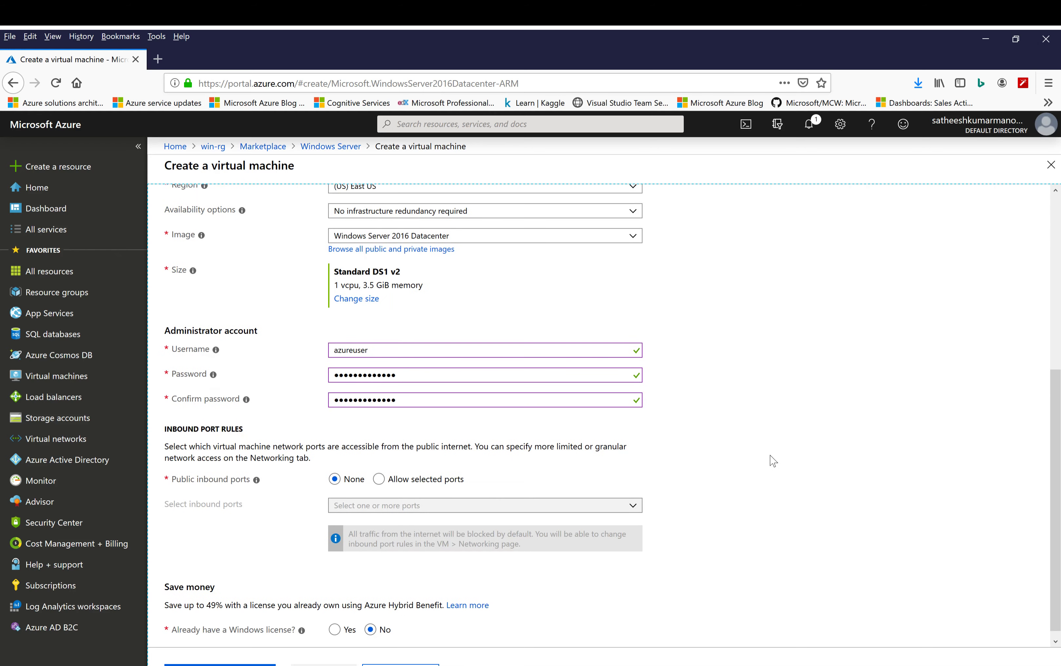
left_click(379, 481)
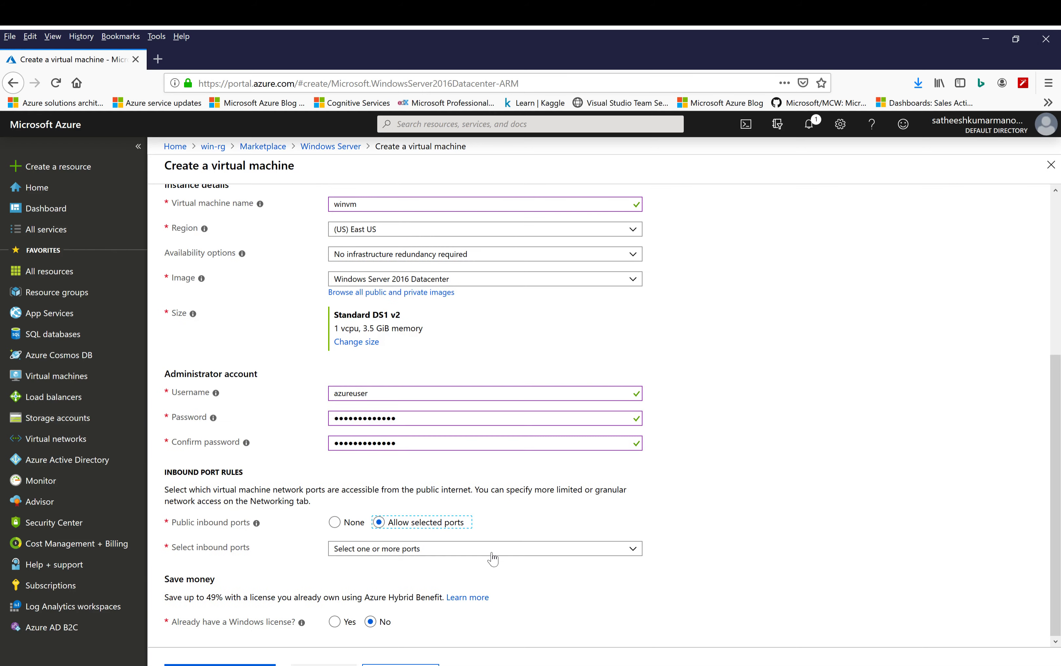
left_click(519, 551)
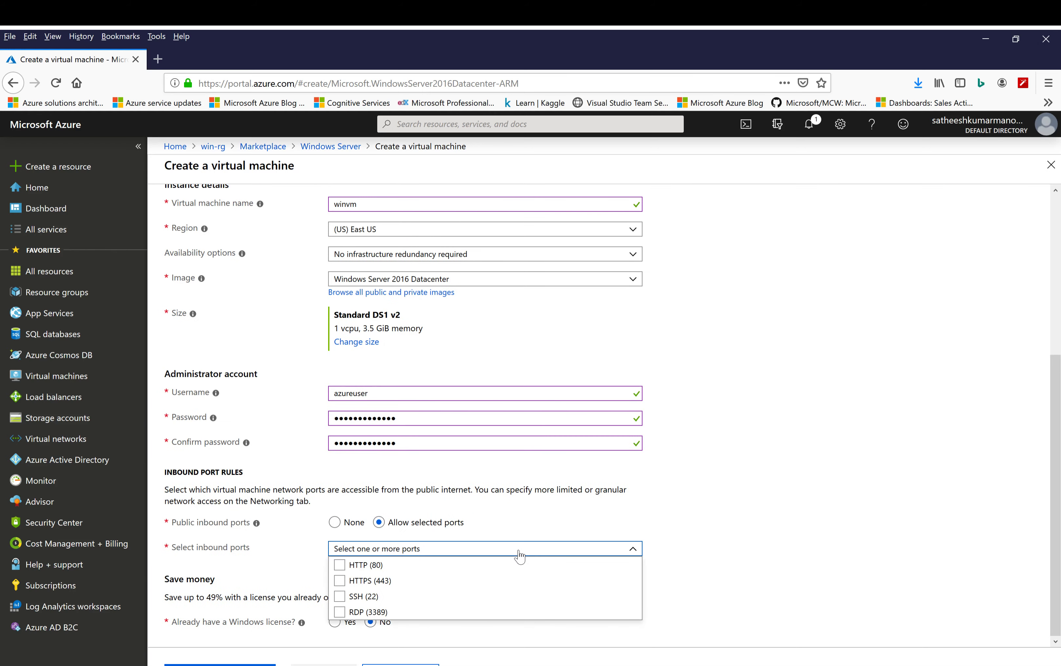
left_click(375, 566)
left_click(377, 582)
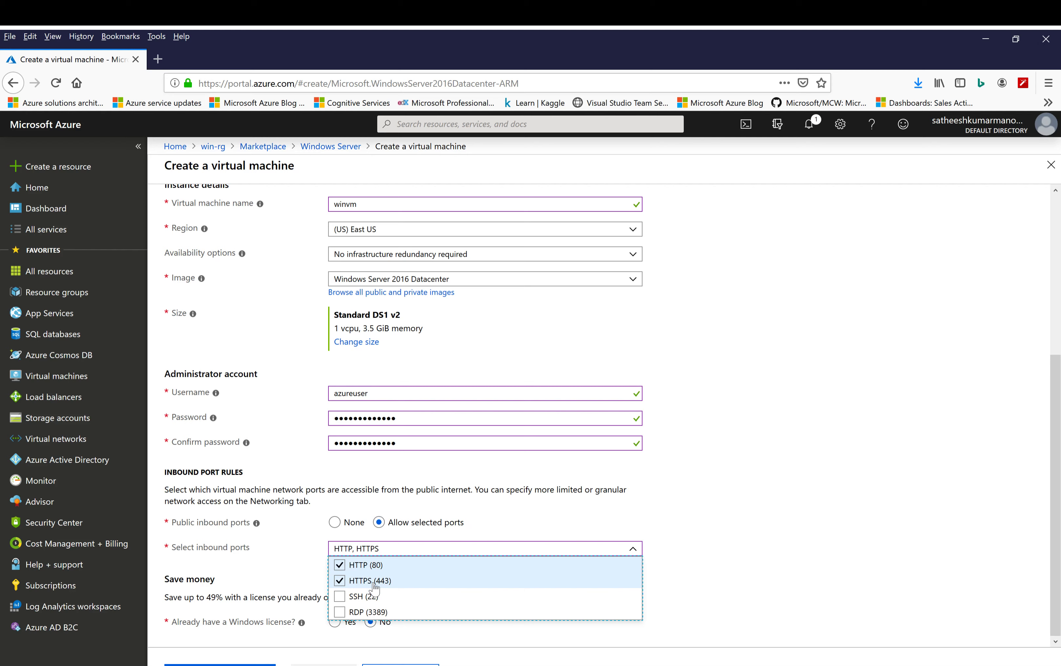
left_click(376, 613)
left_click(829, 507)
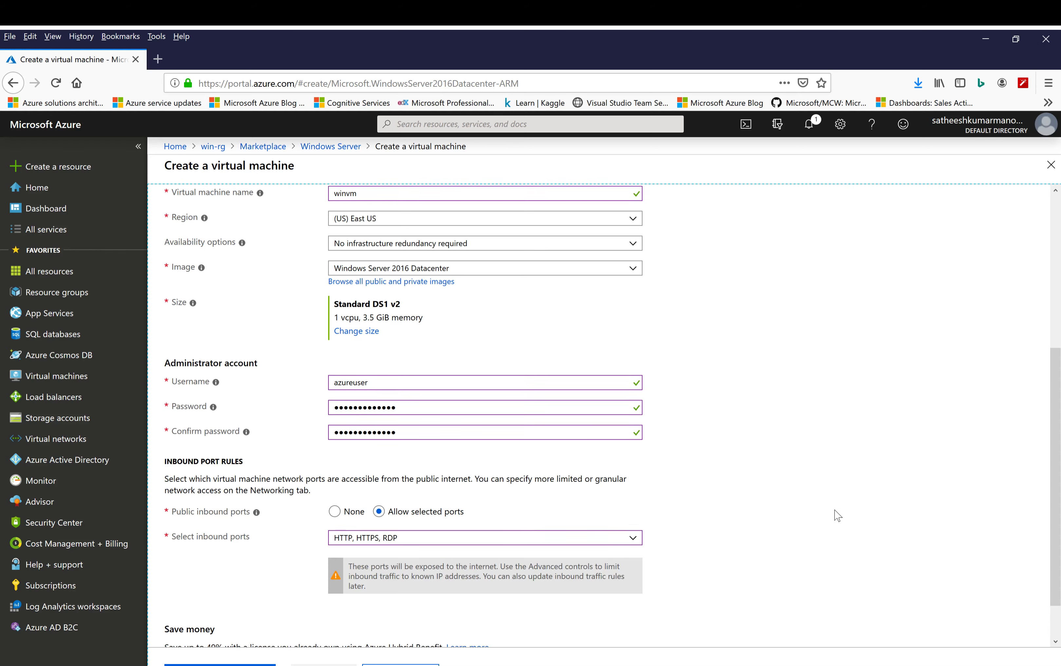
Continue to the disk settings and set the OS disk type to Standard SSD
scroll(838, 515, "down", 1)
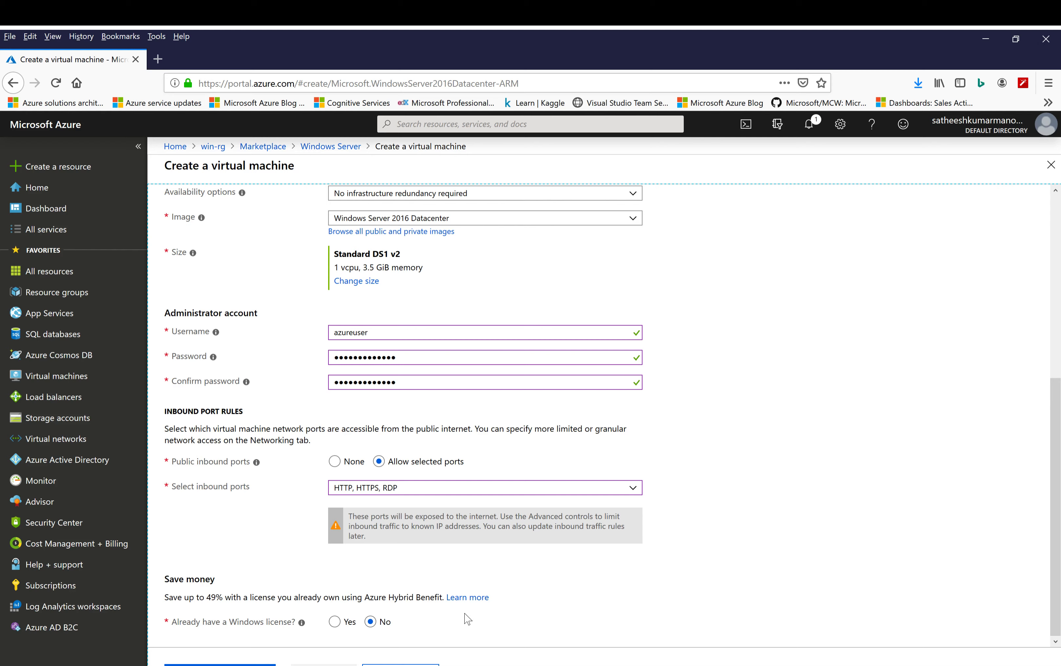
left_click(401, 665)
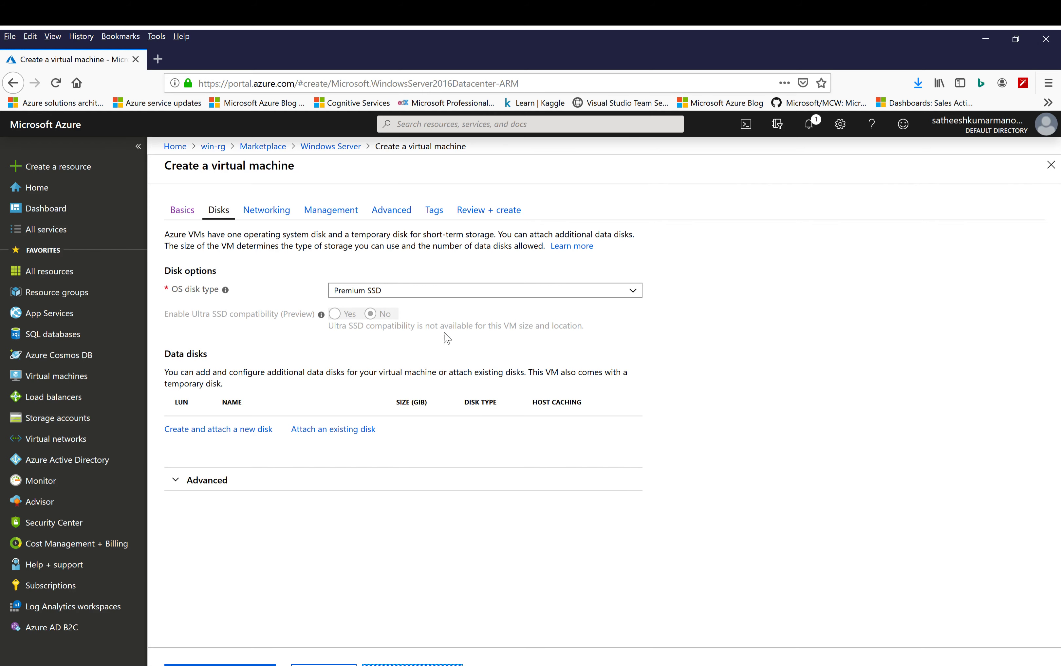
left_click(508, 293)
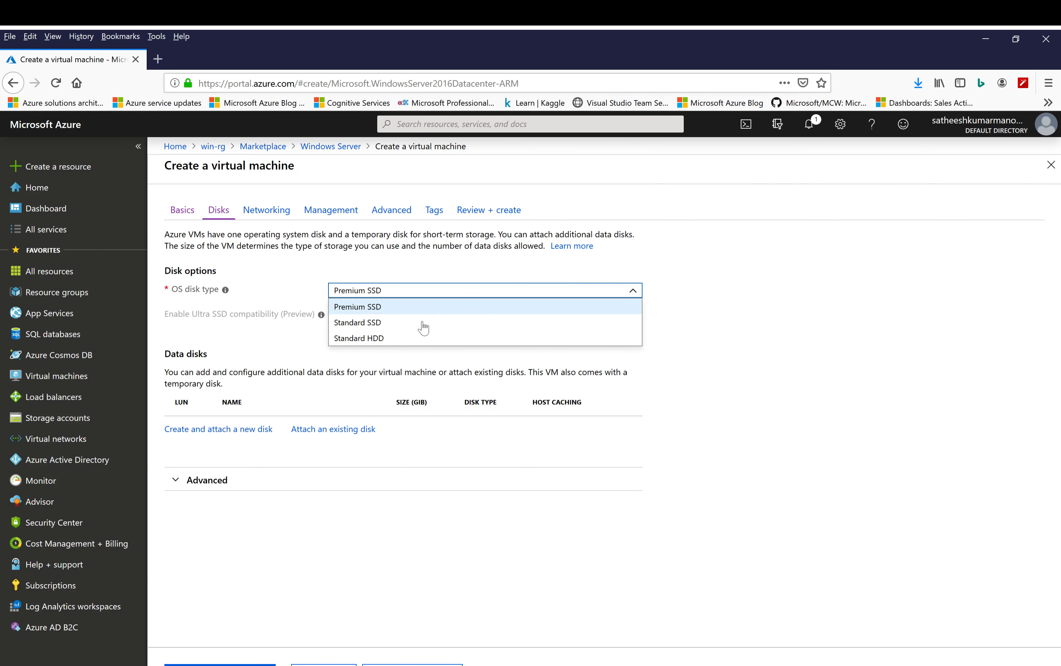
left_click(369, 325)
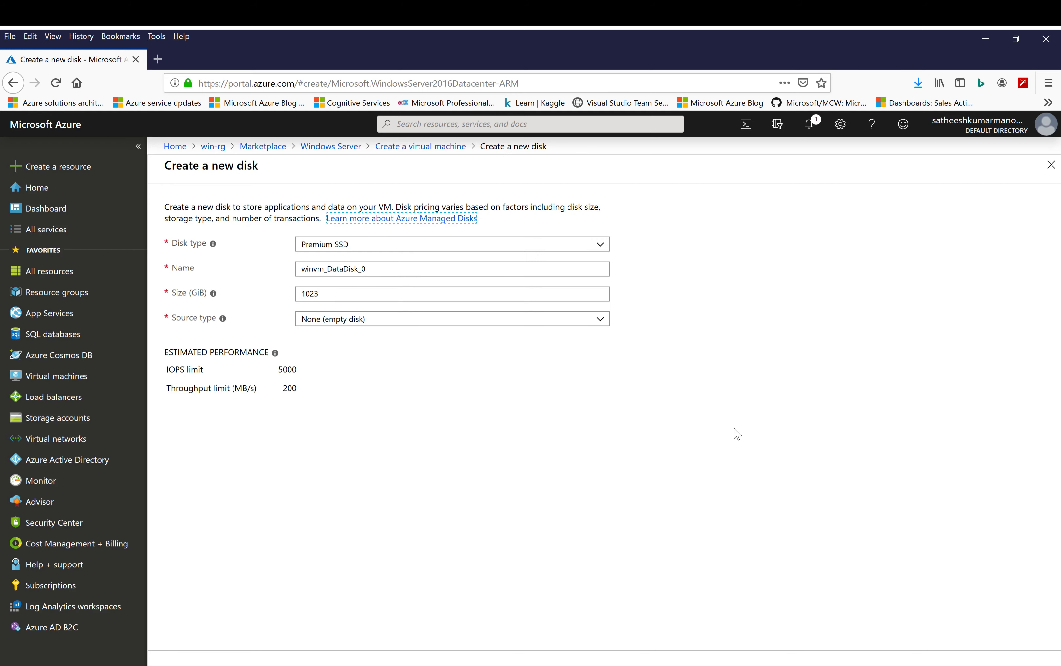
Create and attach a new empty data disk with a size of 10 GiB
left_click(339, 298)
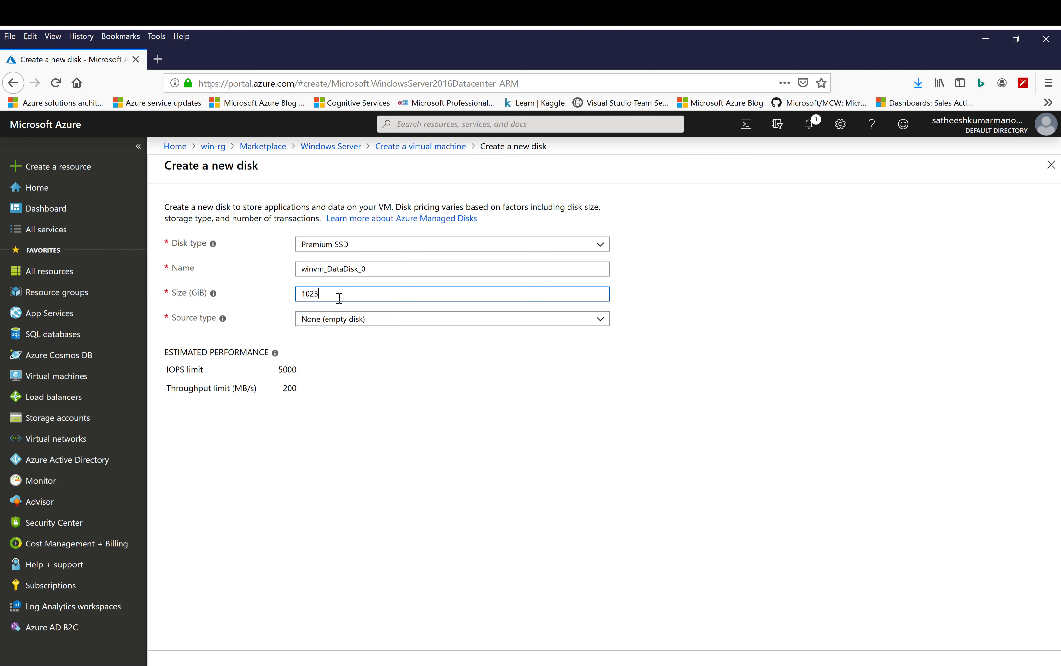
key("BackSpace")
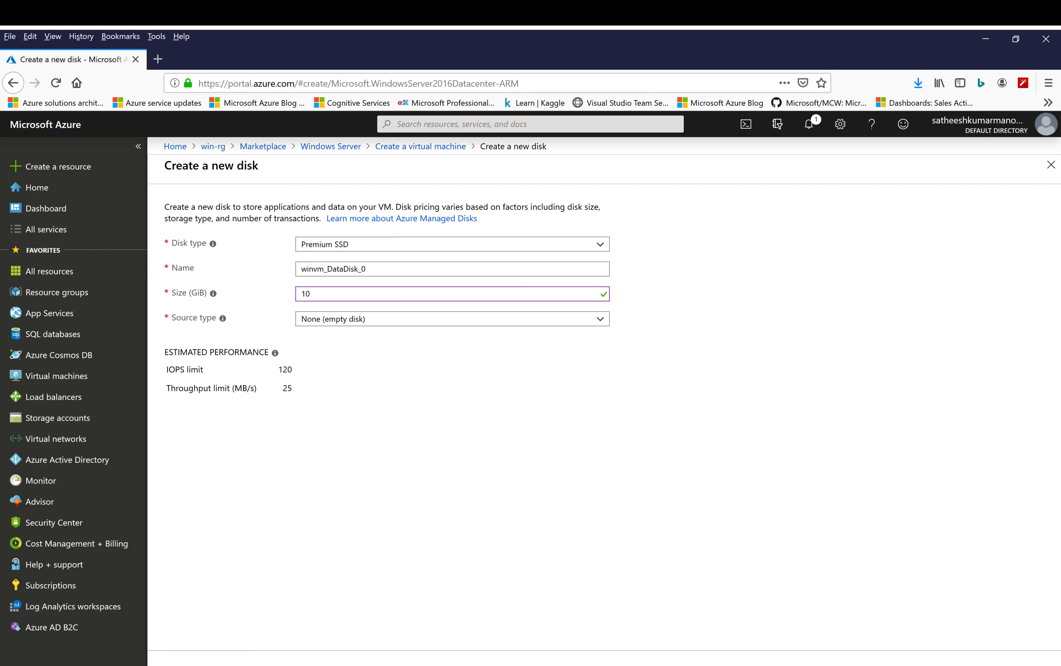
left_click(232, 663)
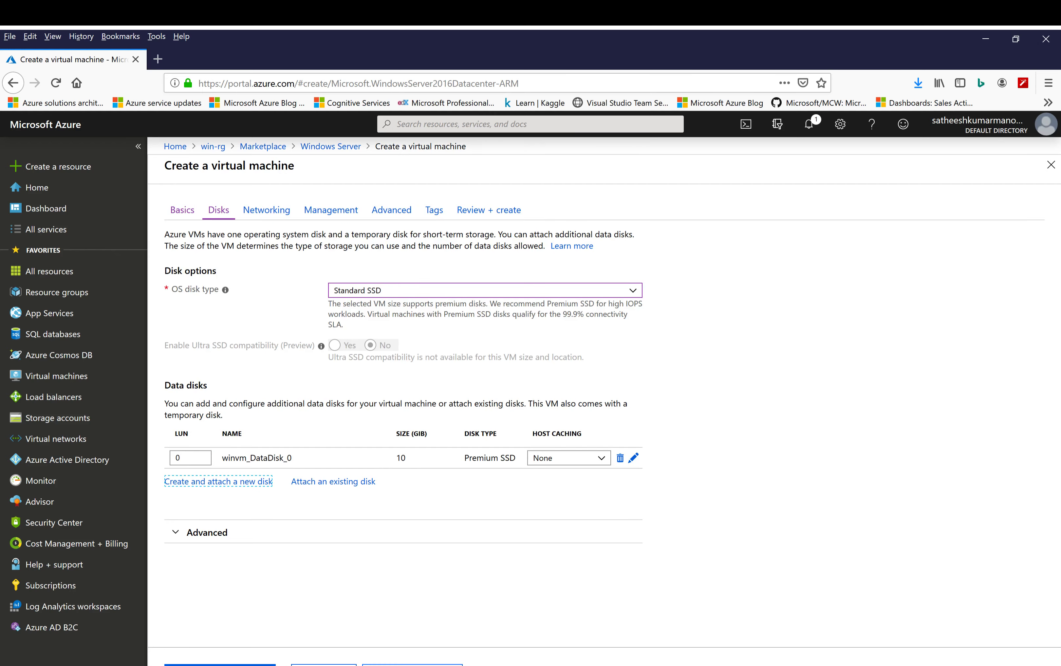
Review the networking settings, keep the default network configuration, and continue to the management settings
left_click(378, 664)
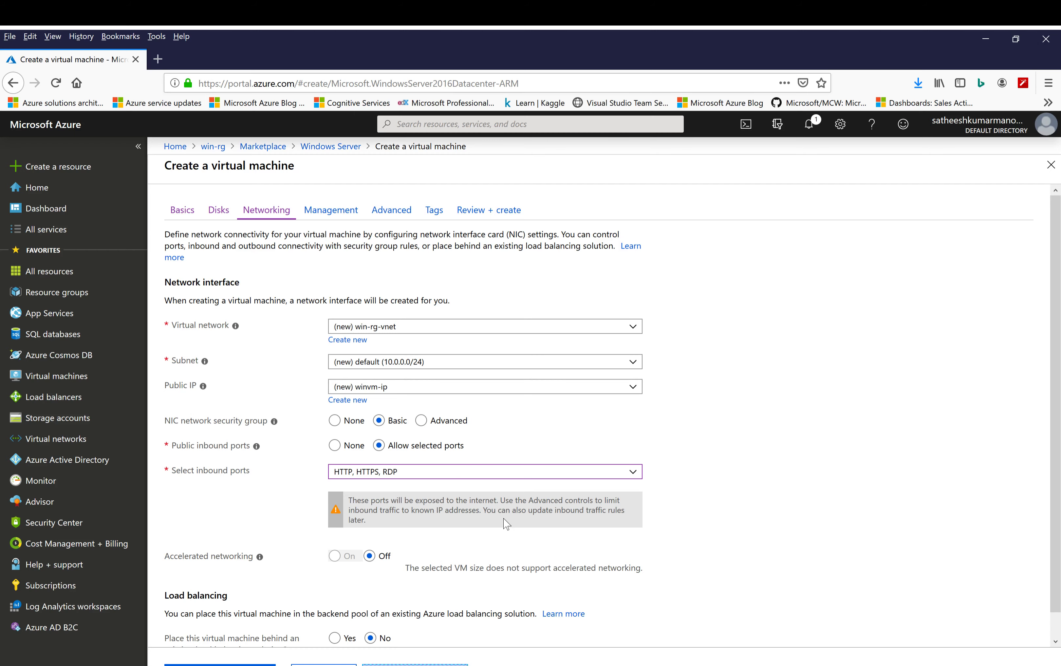
scroll(504, 524, "down", 1)
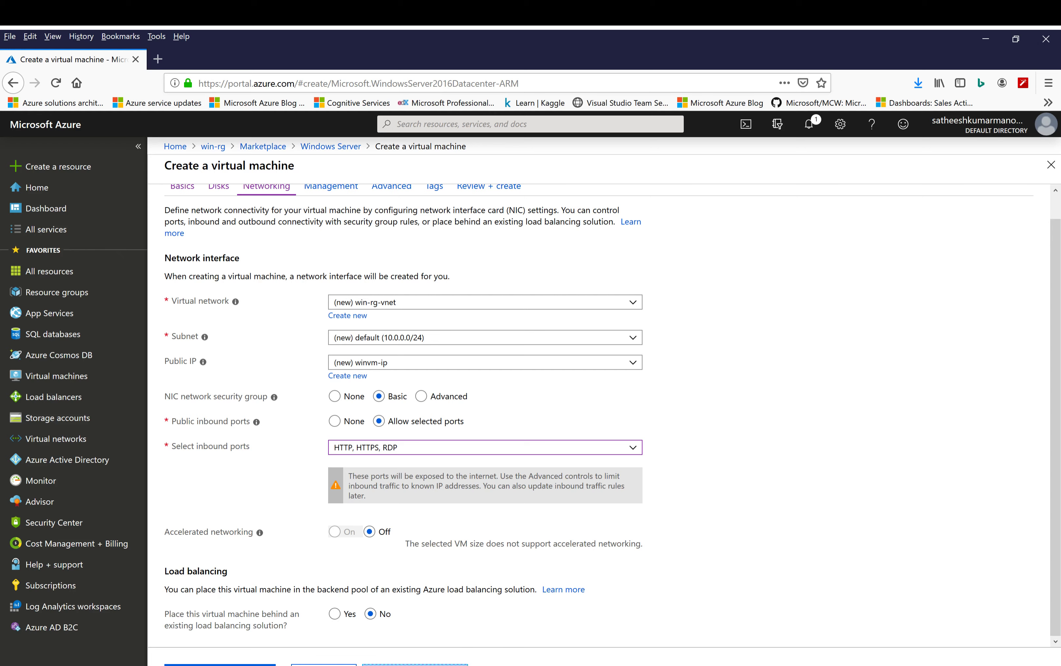
left_click(415, 665)
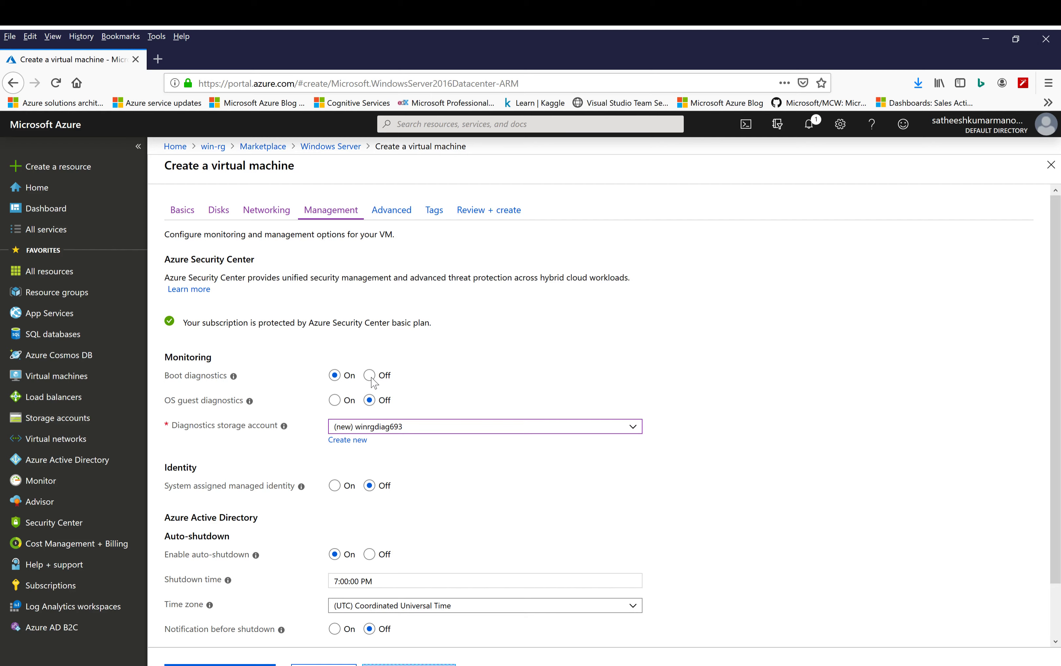
Turn off boot diagnostics and continue to the advanced settings
left_click(370, 376)
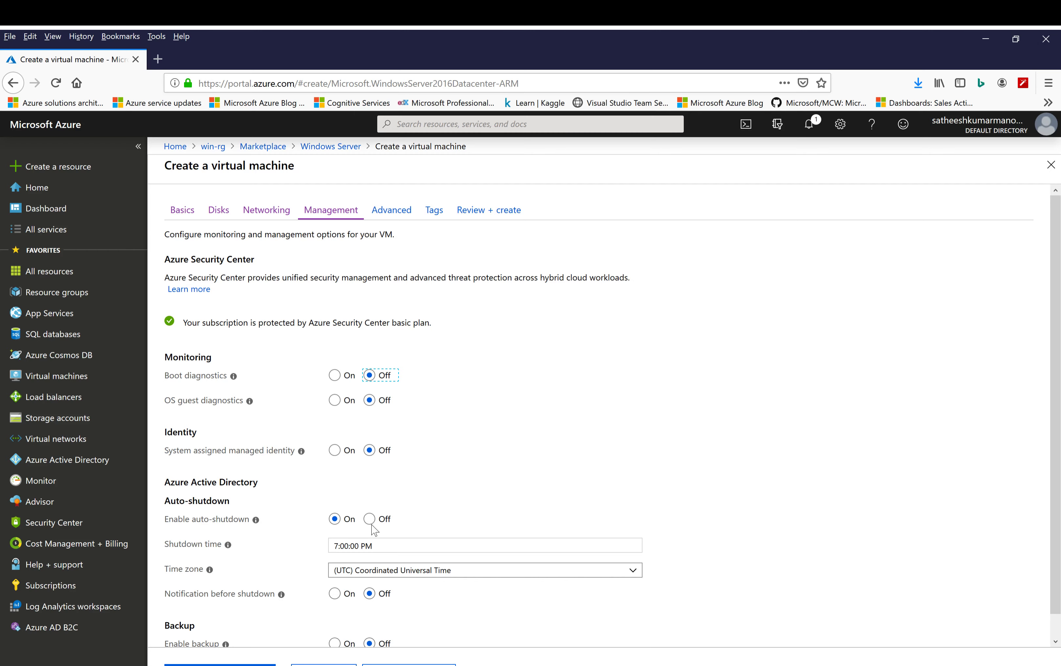
scroll(418, 597, "down", 1)
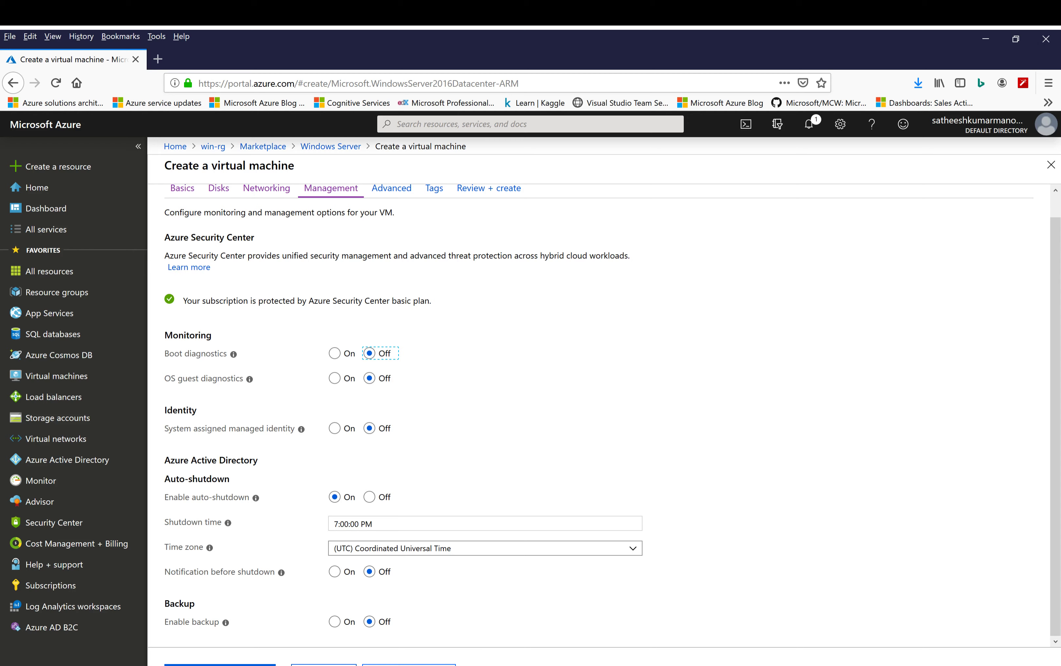
left_click(409, 665)
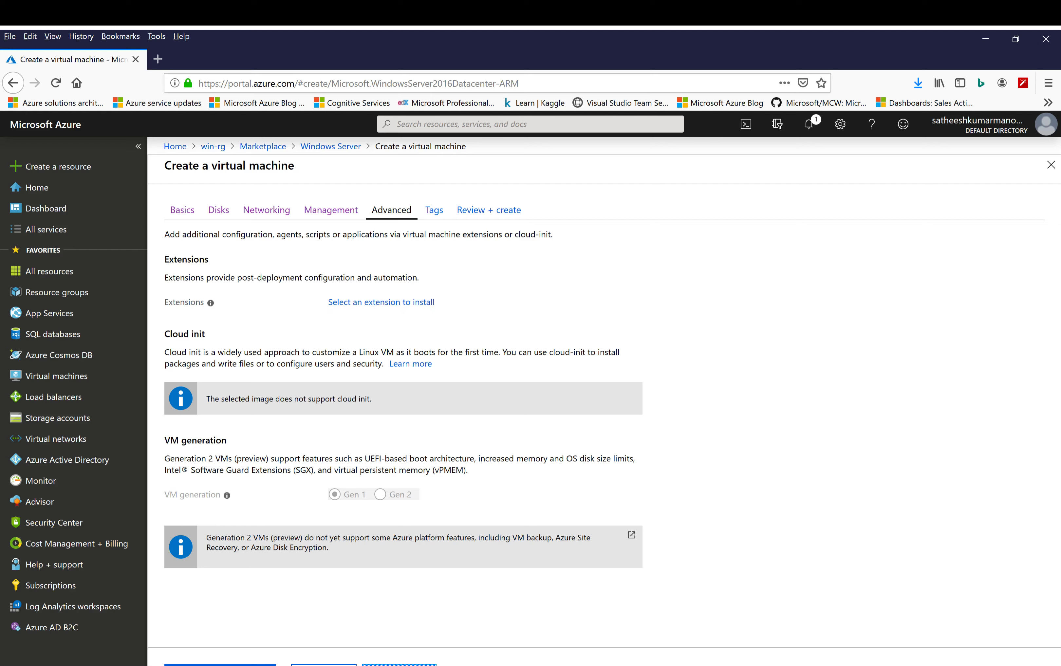
Keep the default advanced settings, add no tags, review the configuration summary, and create the winvm virtual machine
left_click(399, 665)
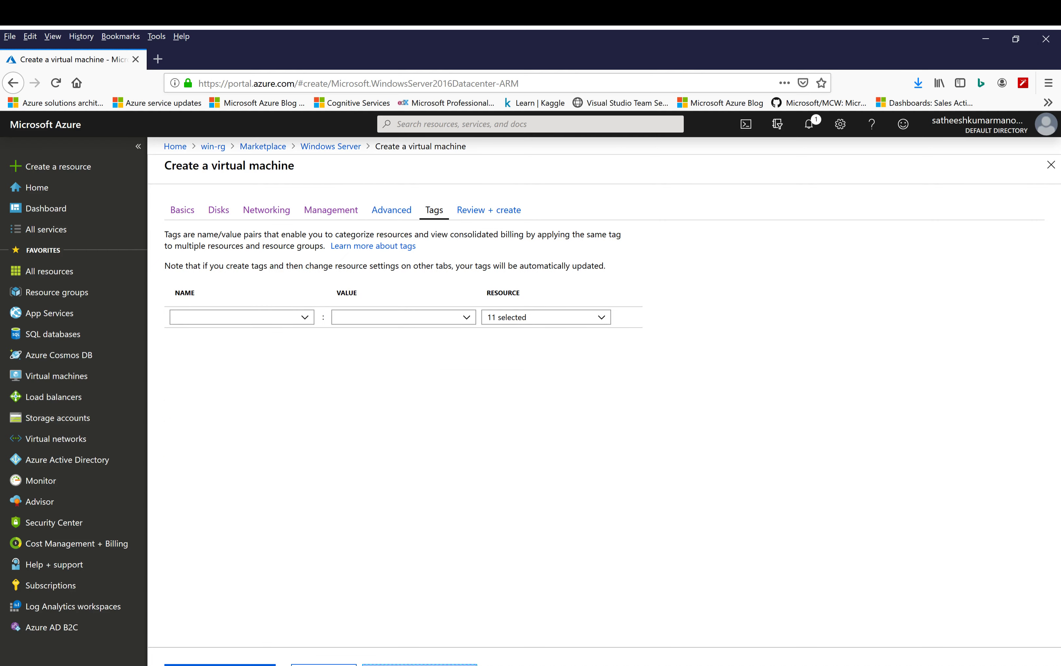
left_click(399, 665)
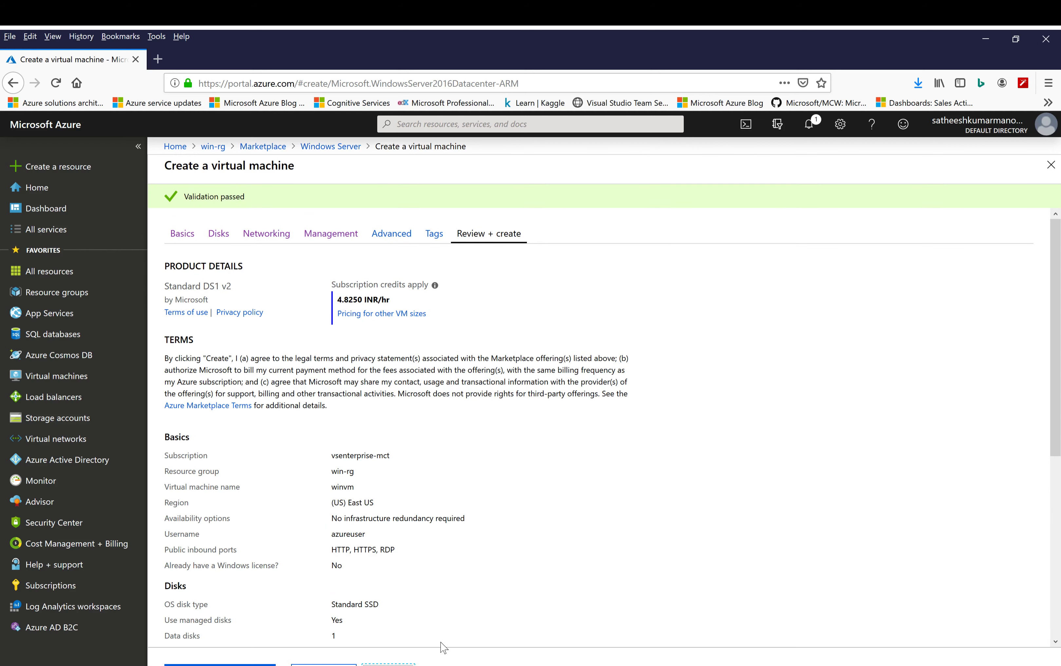
scroll(516, 541, "down", 3)
scroll(516, 542, "down", 1)
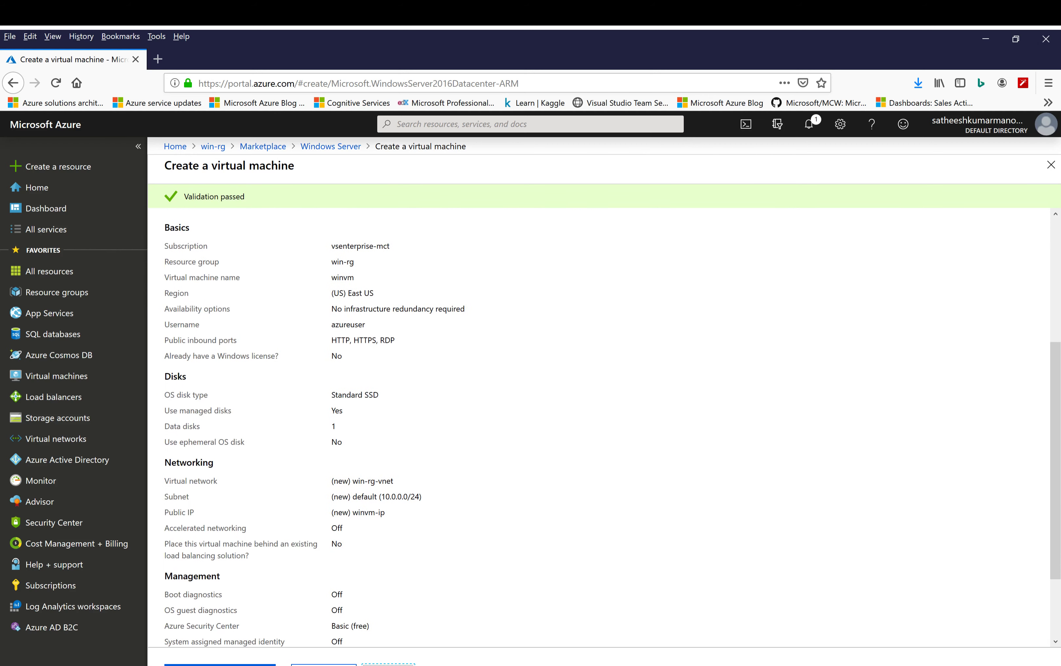
left_click(220, 665)
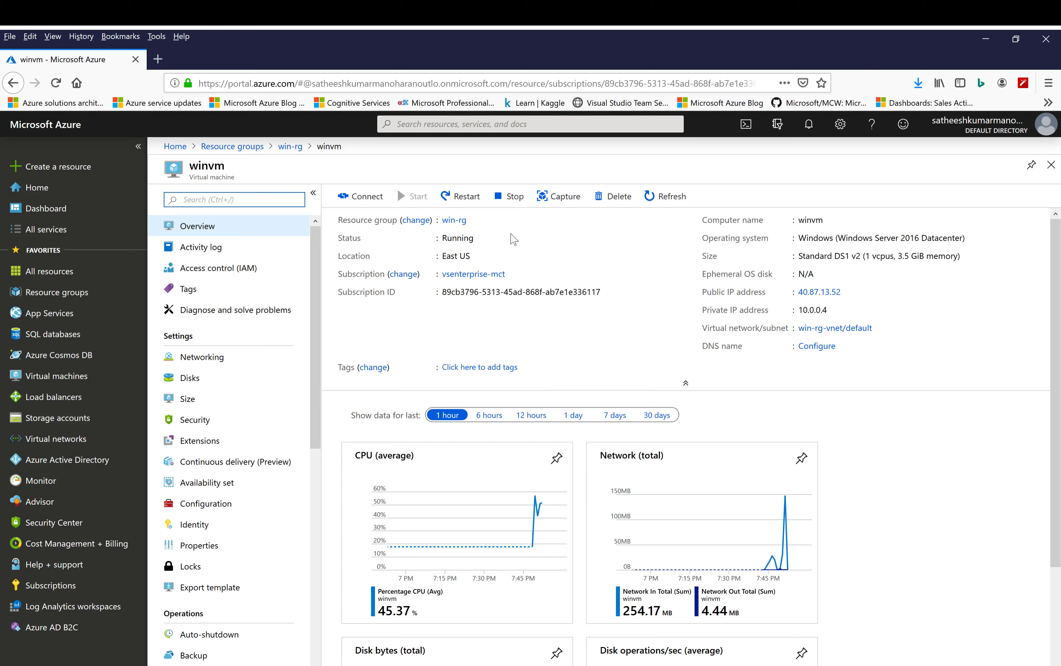
In Server Manager on winvm, start adding roles and features with a role-based or feature-based installation on the winvm server
mouse_move(818, 221)
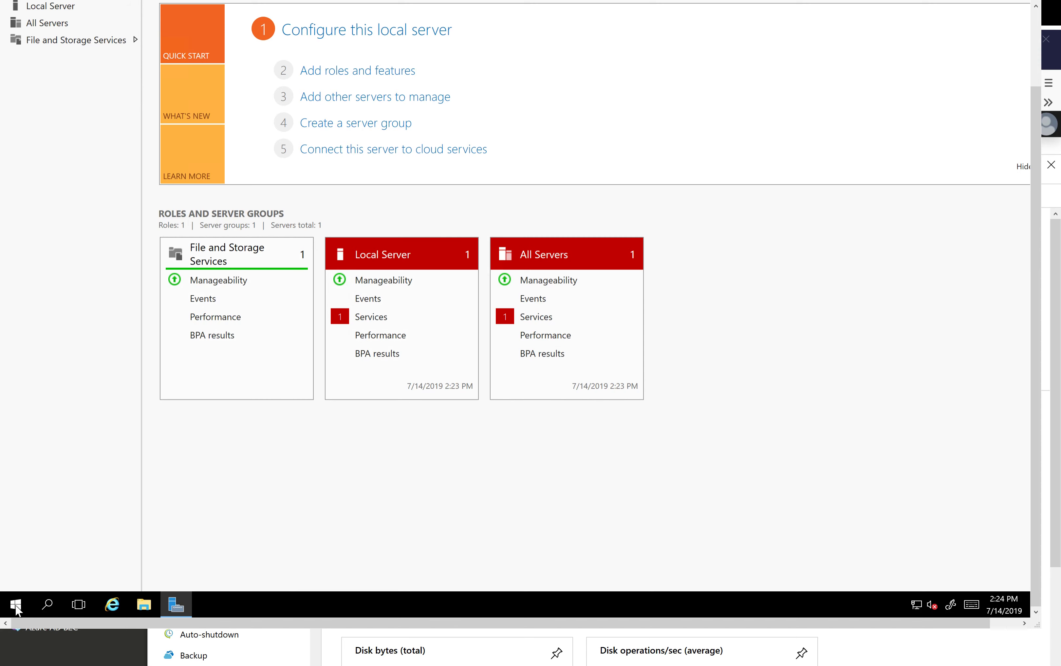
left_click(354, 73)
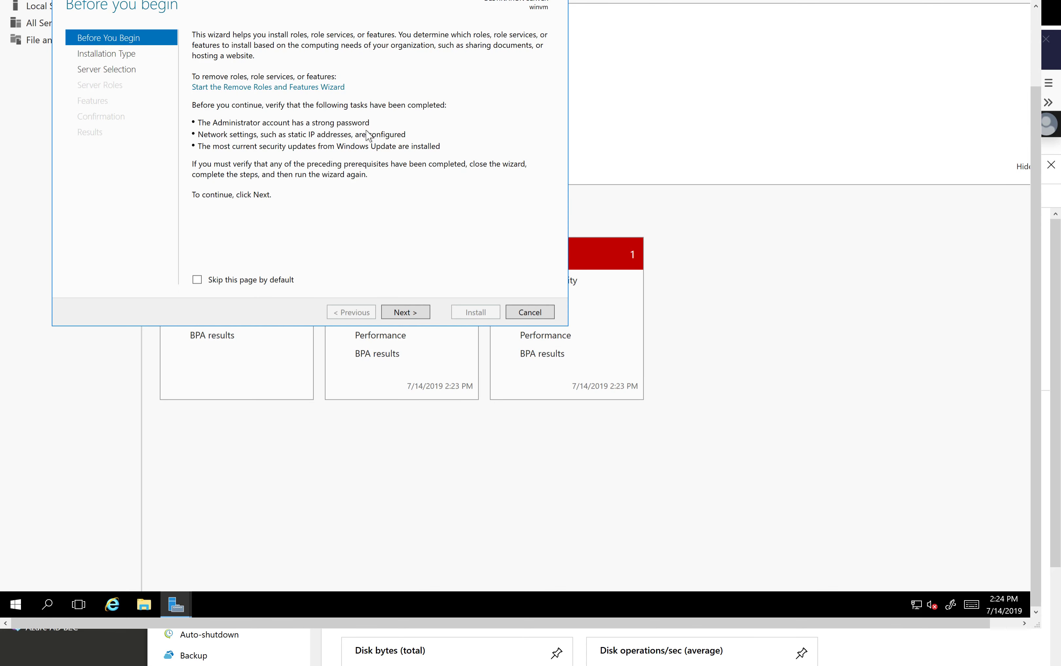
left_click(405, 313)
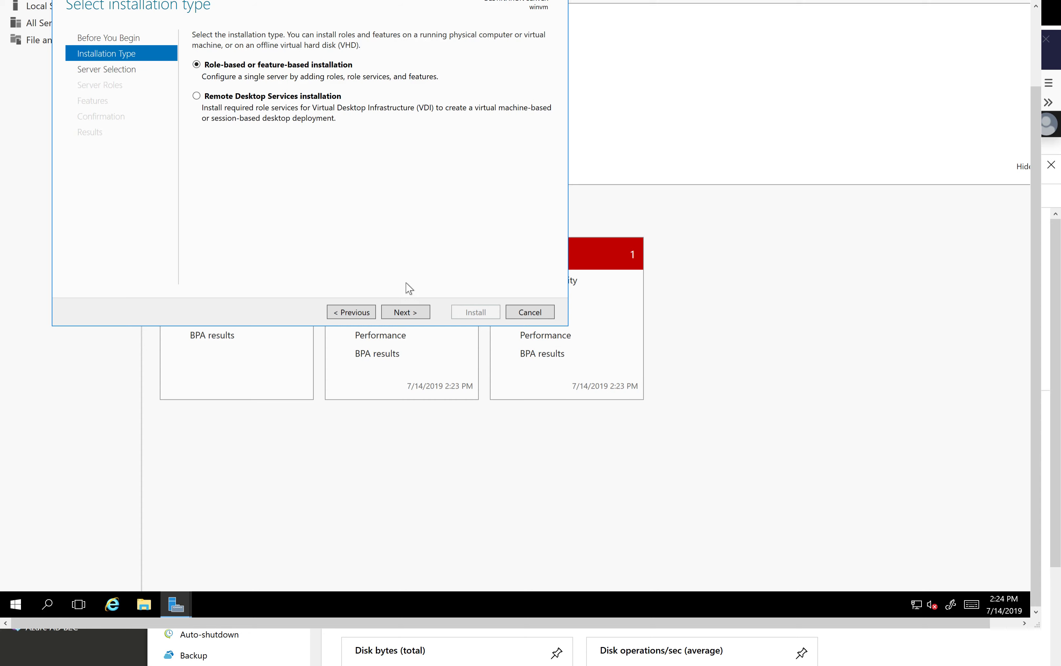
left_click(418, 313)
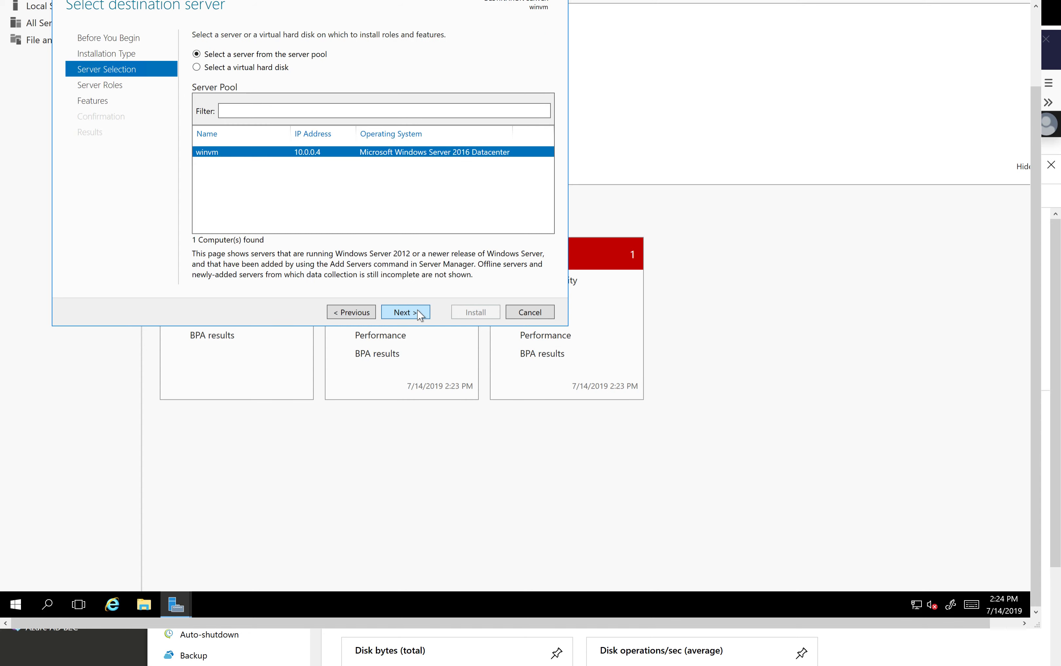
left_click(418, 313)
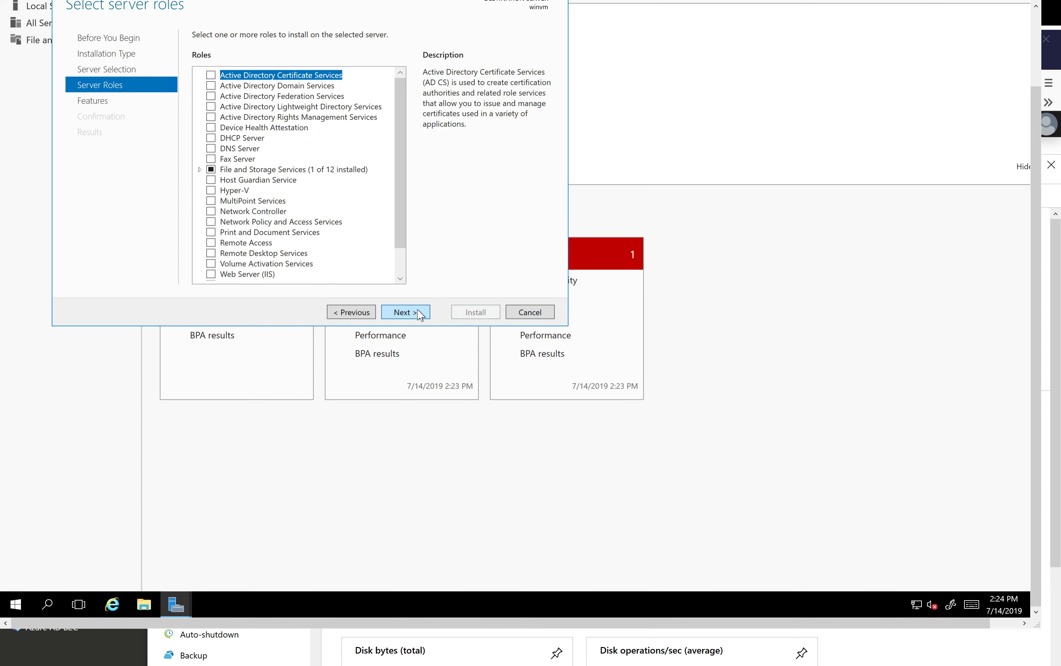
Select the Web Server (IIS) role including its required management tools and continue to the feature selection
left_click(211, 275)
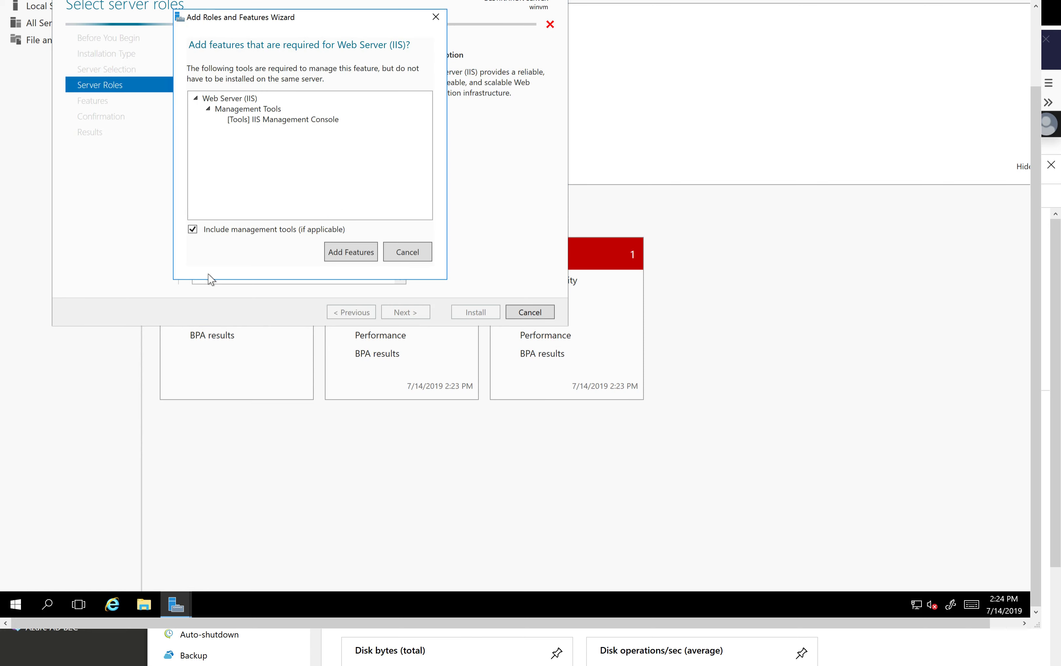
left_click(361, 255)
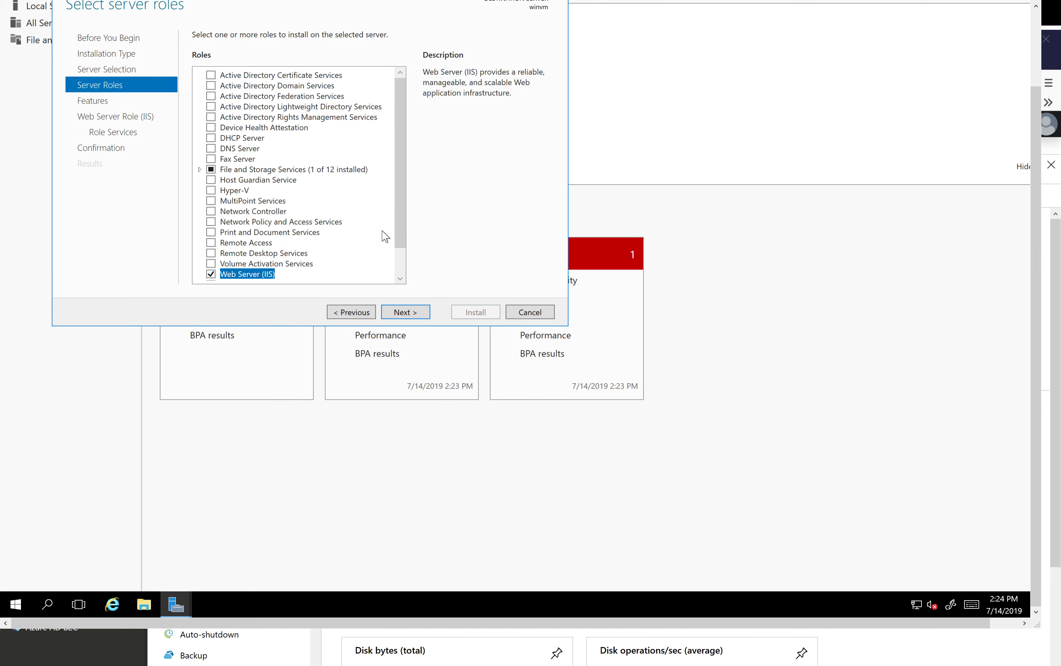
left_click(415, 315)
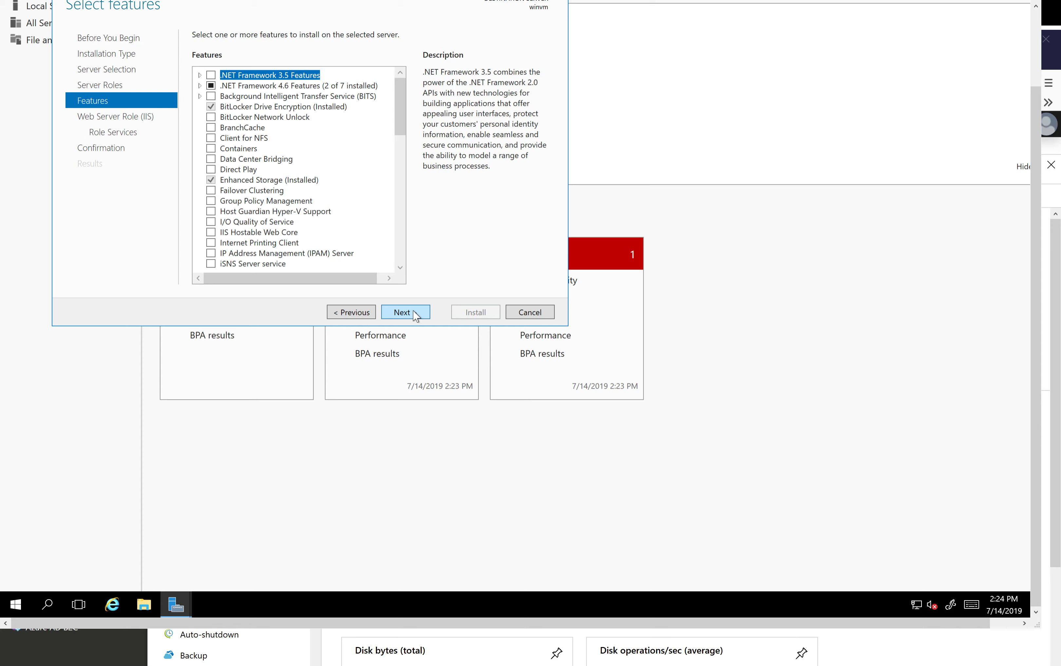
Install Web Server (IIS) with the default features and role services, close the wizard, and view the IIS server page
left_click(415, 315)
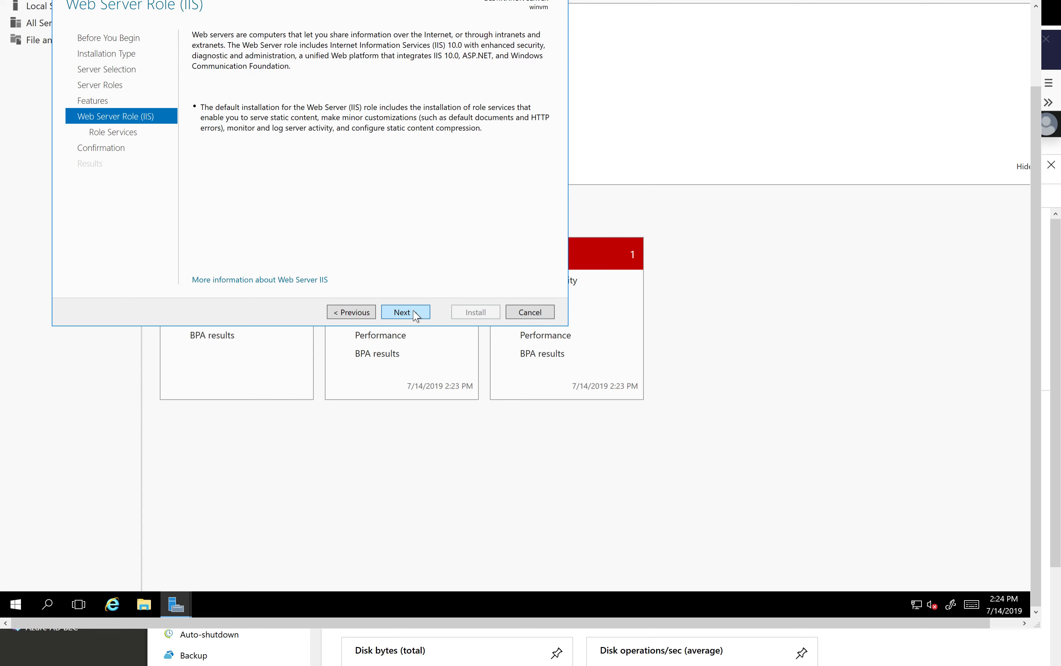
left_click(415, 316)
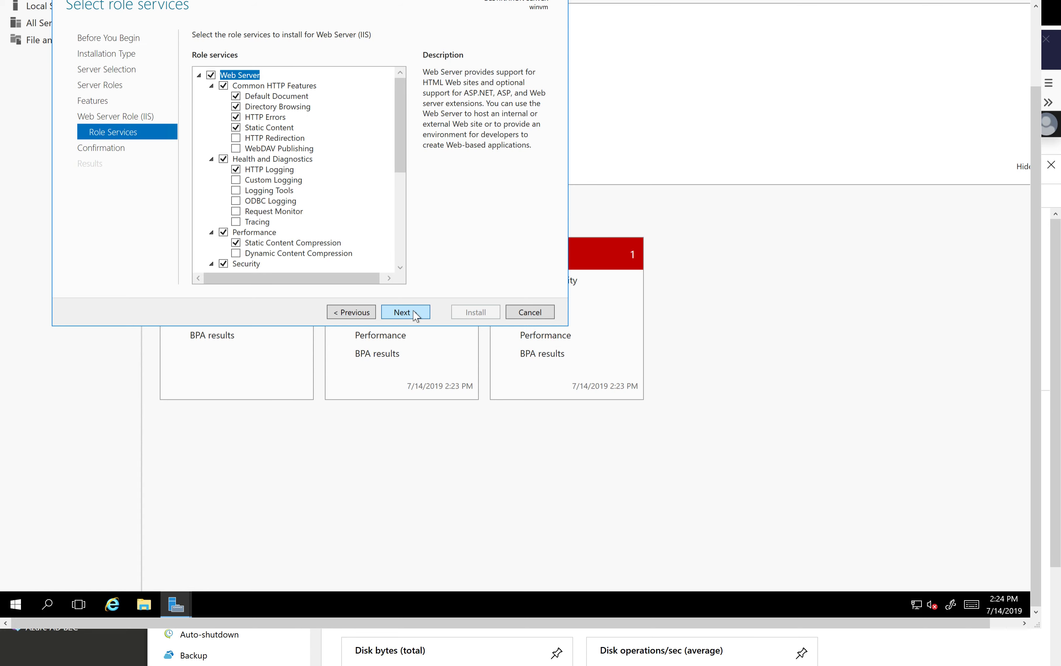
left_click(415, 316)
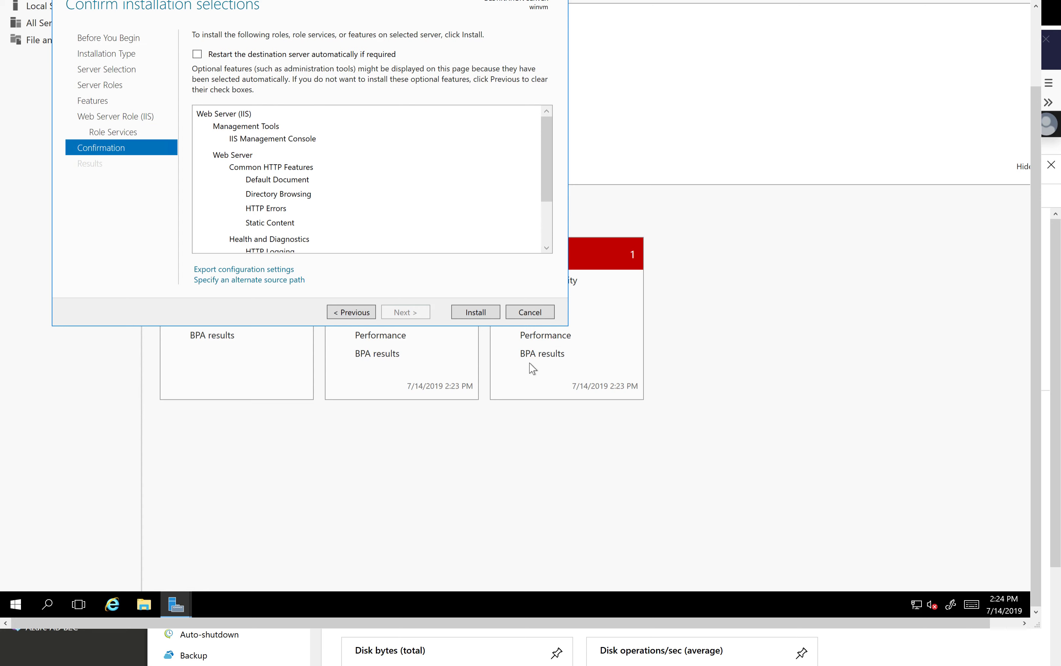
left_click(479, 314)
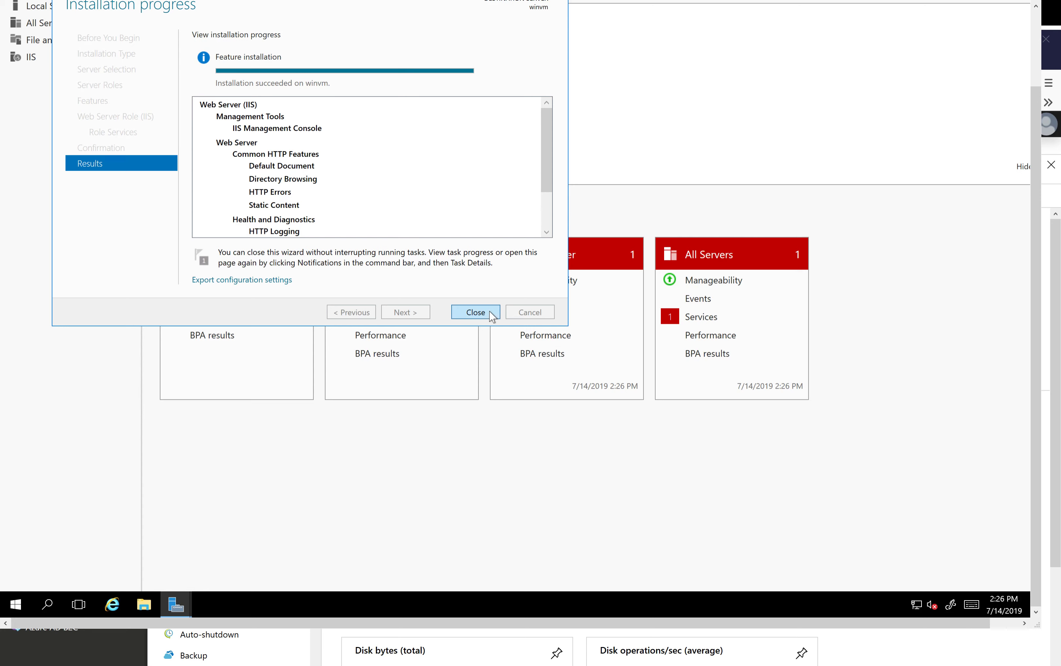
left_click(476, 312)
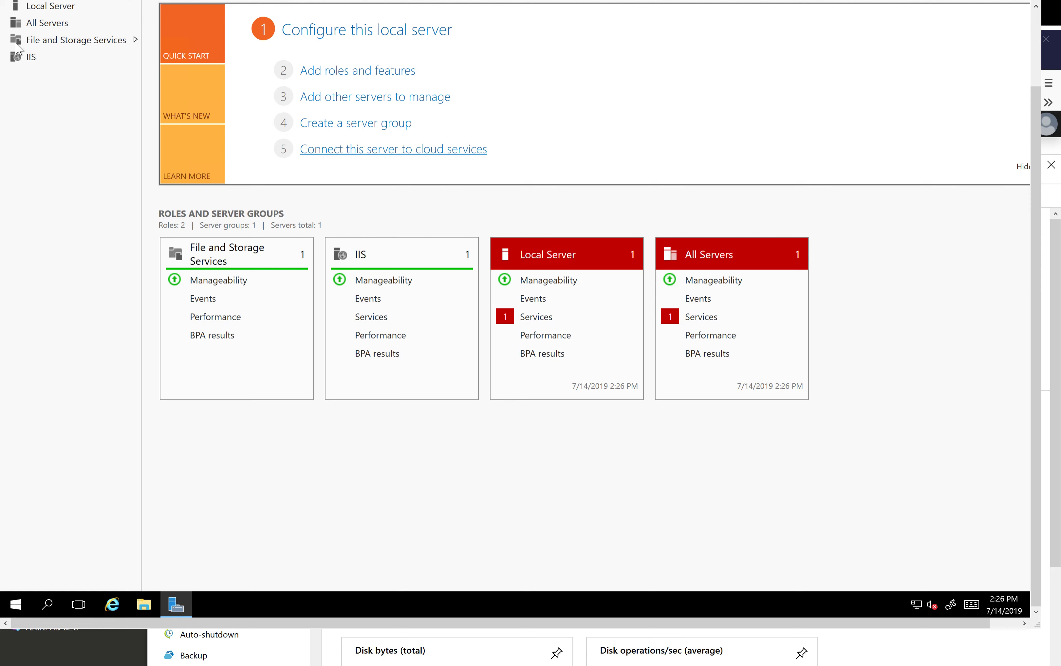
left_click(35, 58)
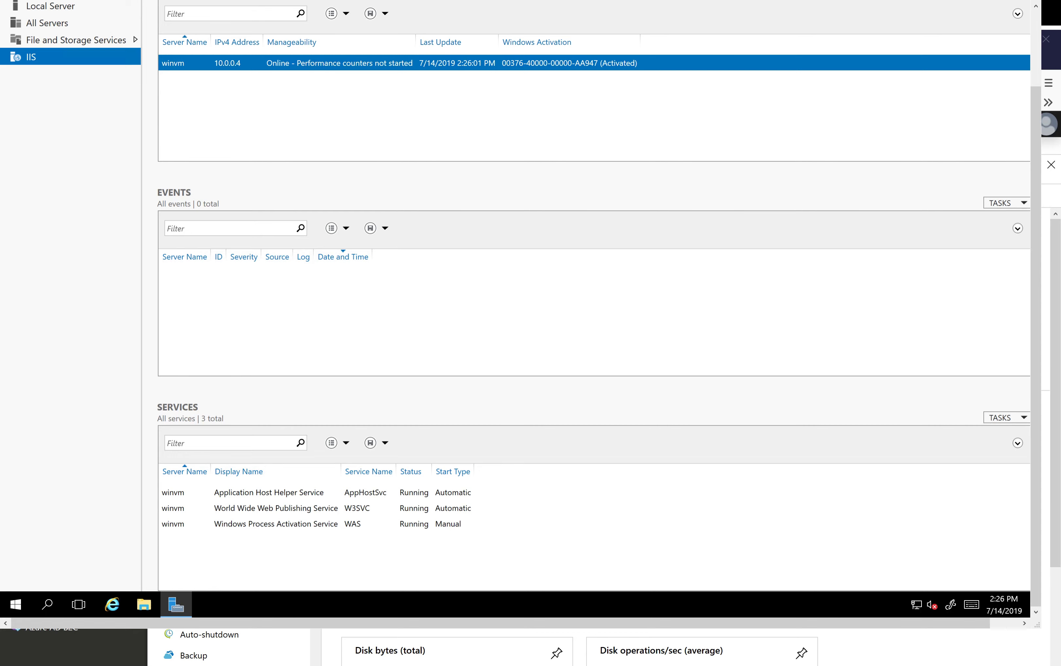
Switch to the Azure portal in the browser, copy winvm's public IP address, and load it in a new tab
key("alt+Tab")
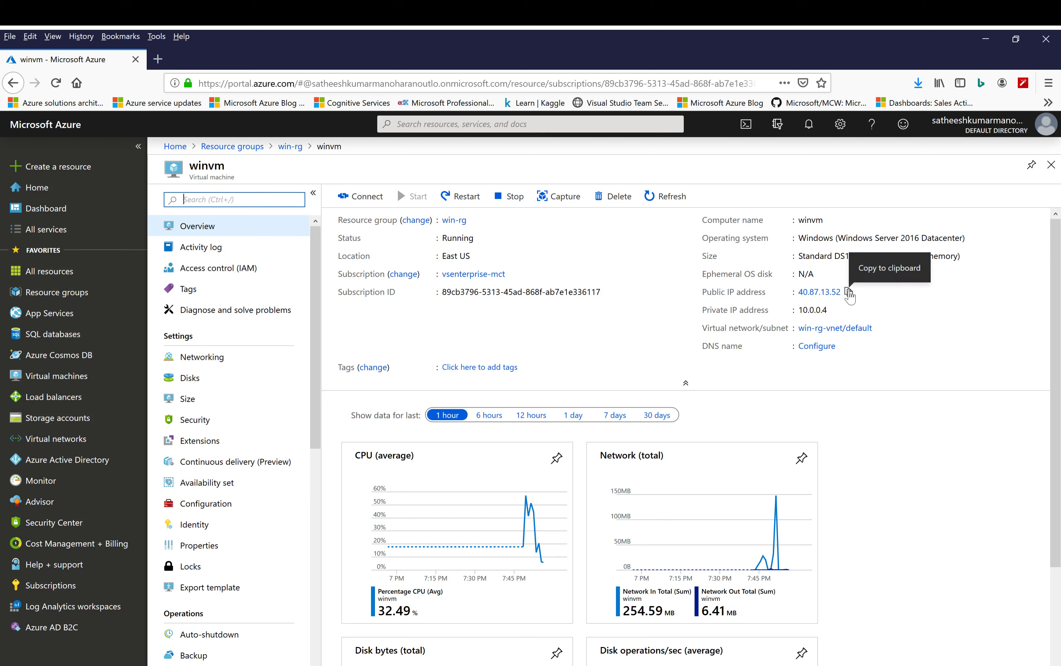
left_click(848, 293)
left_click(158, 59)
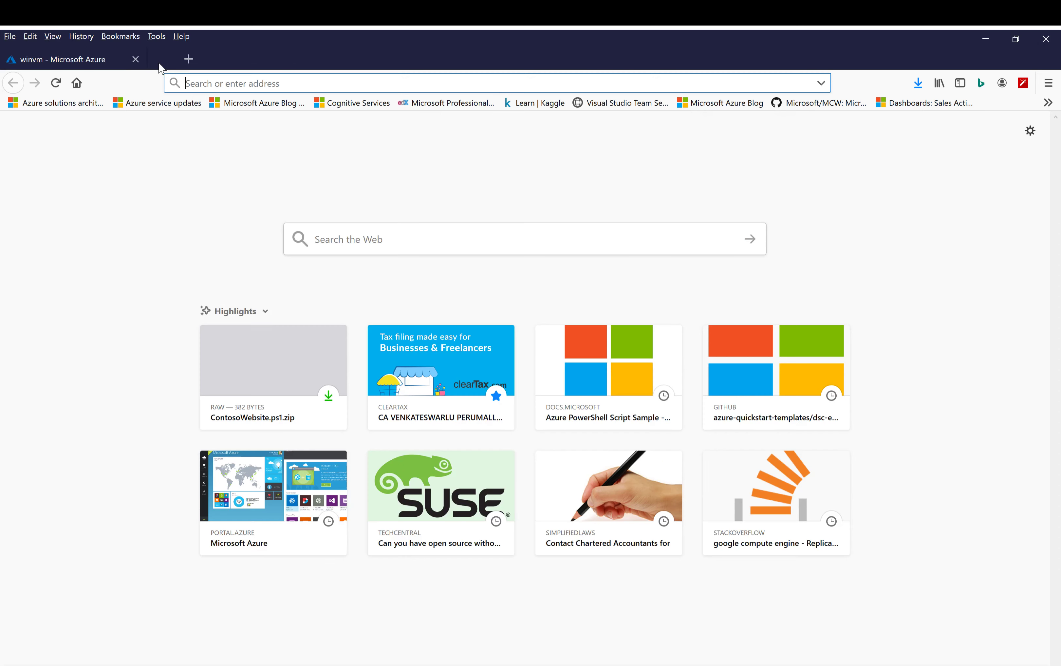
key("ctrl+v")
key("Return")
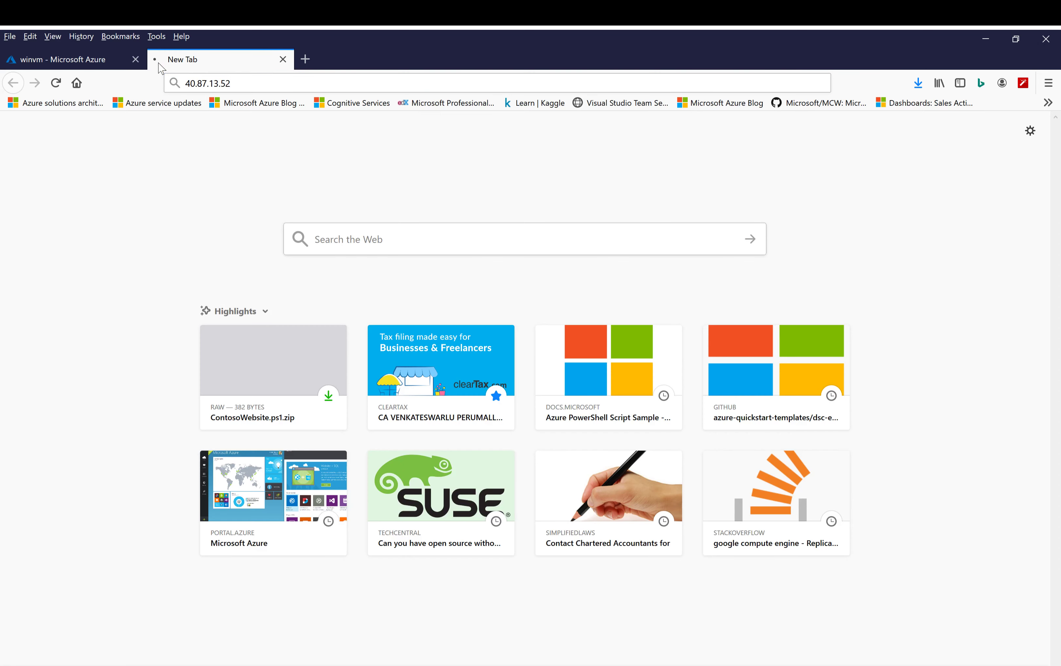
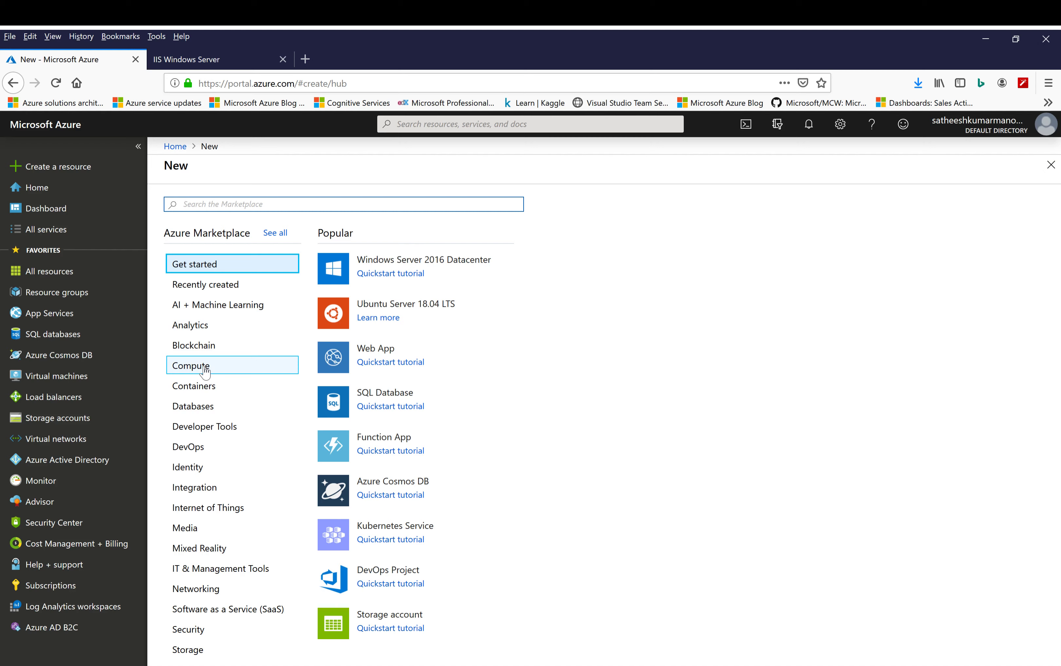
Start creating a virtual machine from the Ubuntu Server 18.04 LTS image and create a new resource group named linux-rg for it
left_click(205, 373)
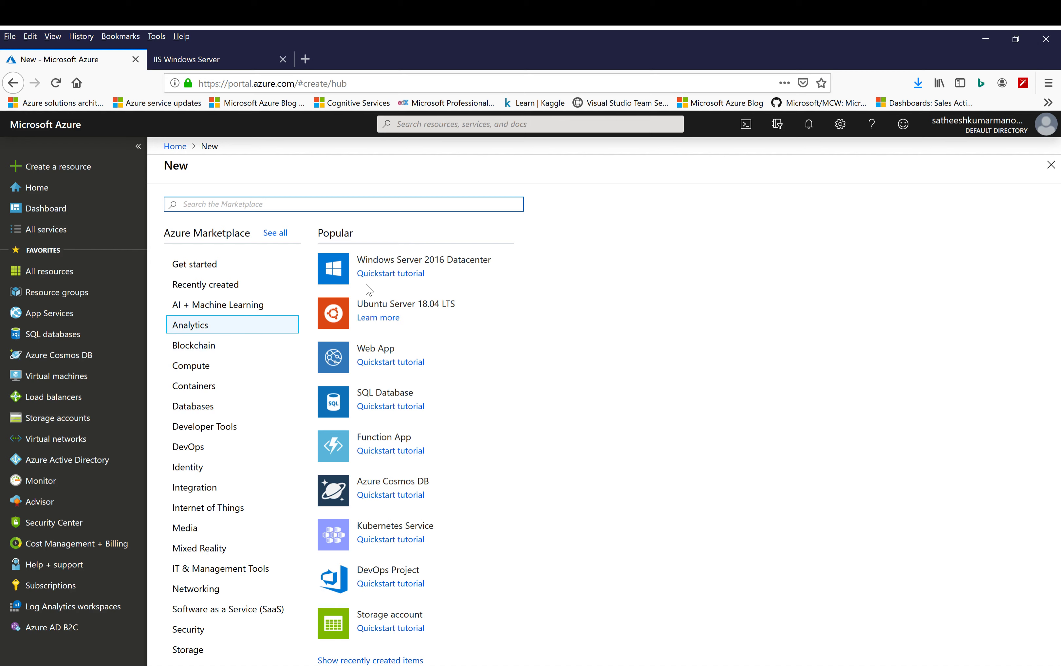
left_click(409, 308)
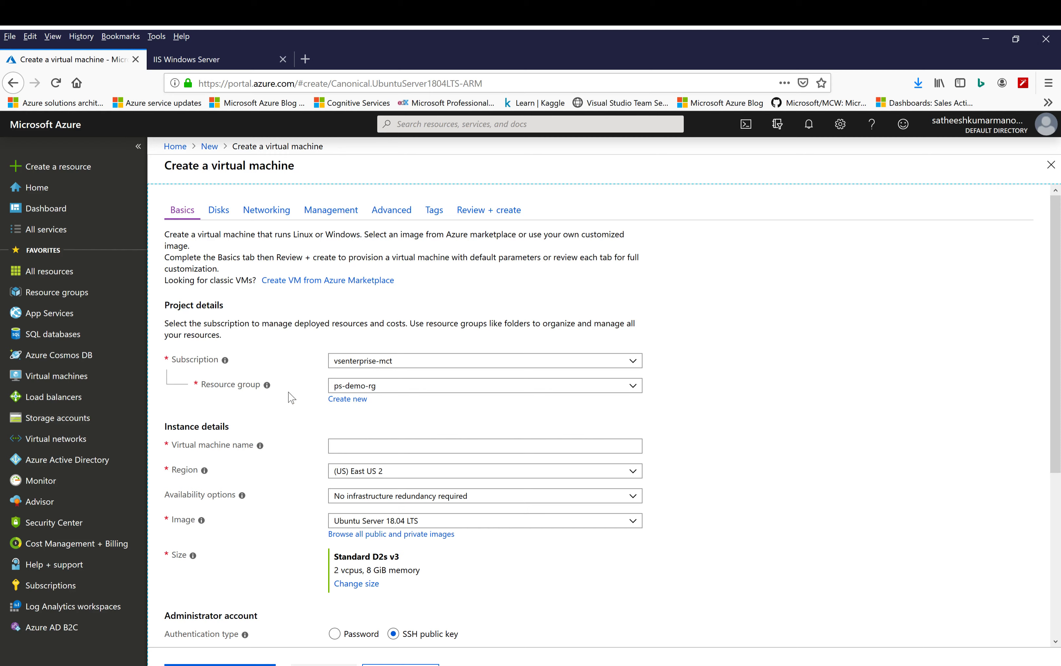
left_click(348, 399)
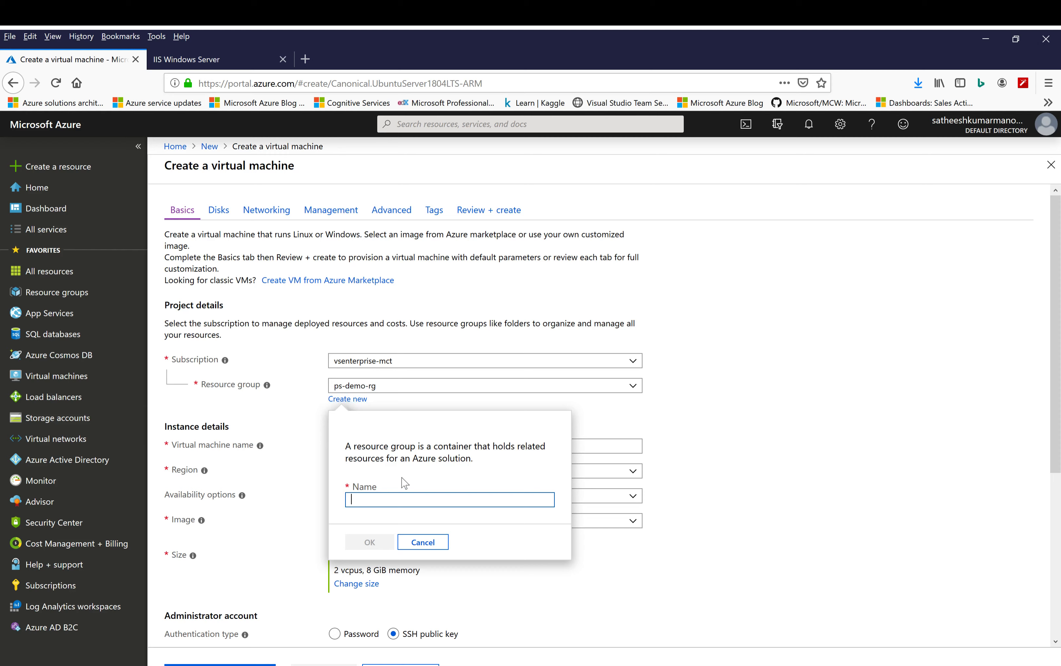
type("linux-")
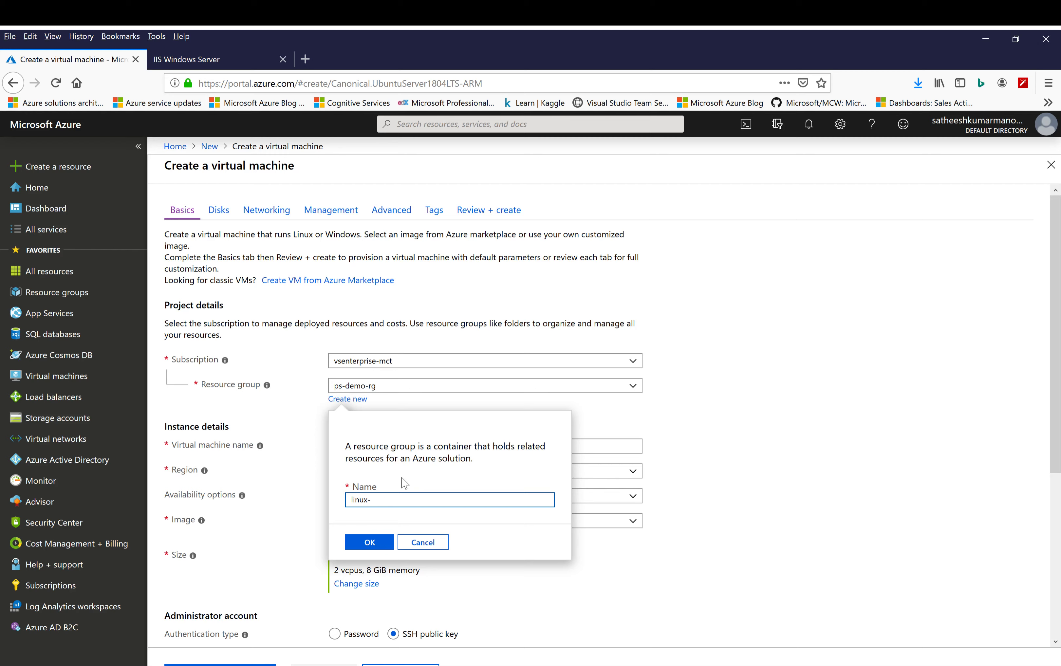
type("rg")
left_click(371, 543)
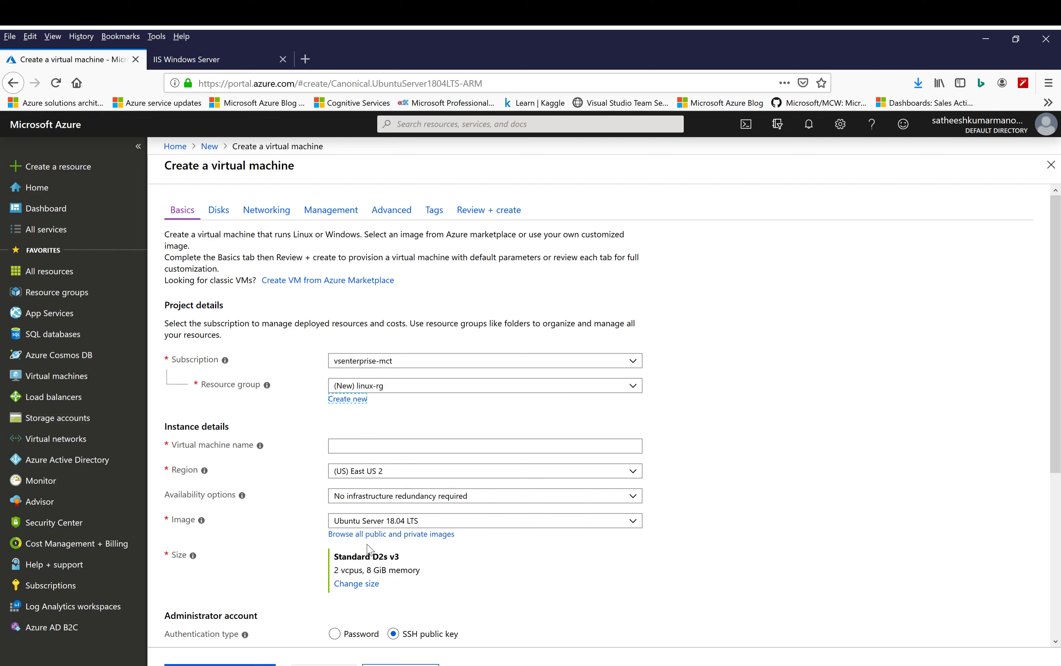
Name the virtual machine linuxvm and set its region to (US) East US
left_click(414, 446)
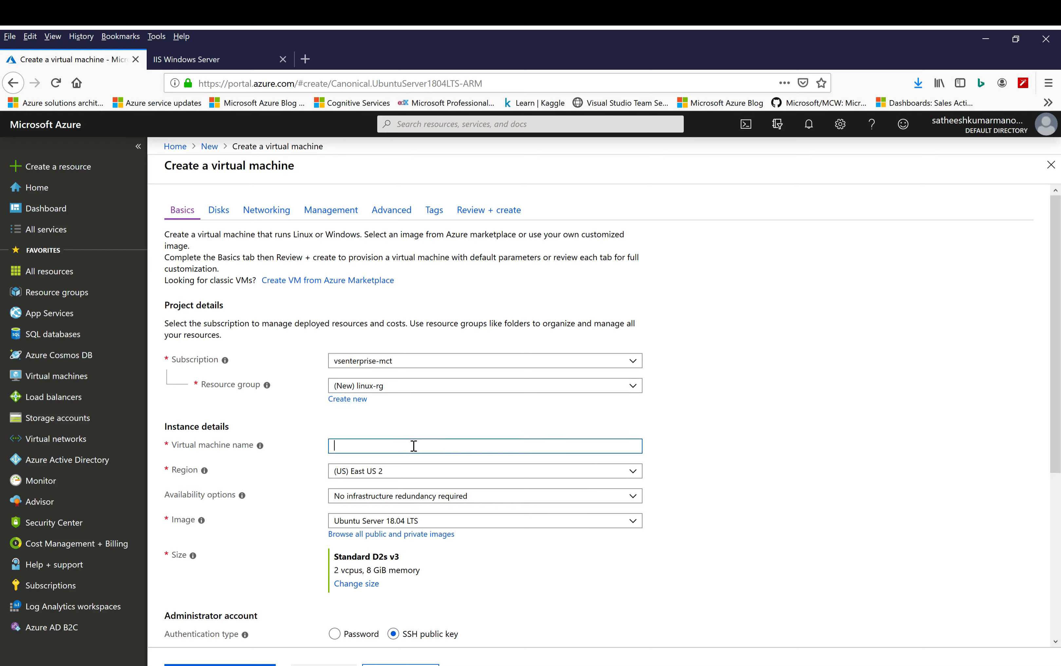
type("linuxvm")
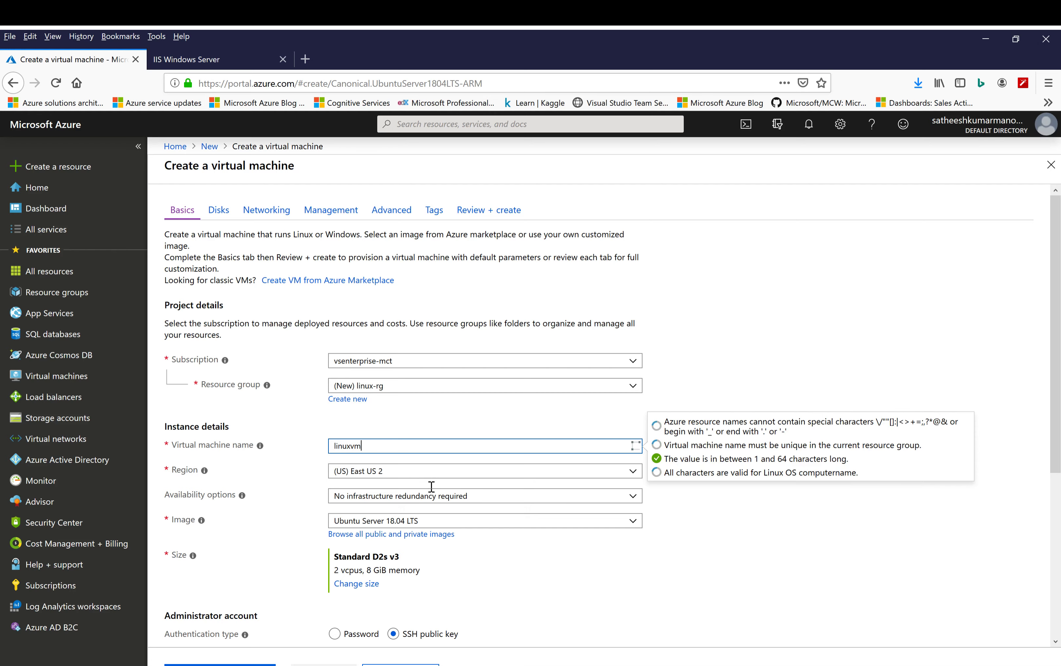
left_click(461, 468)
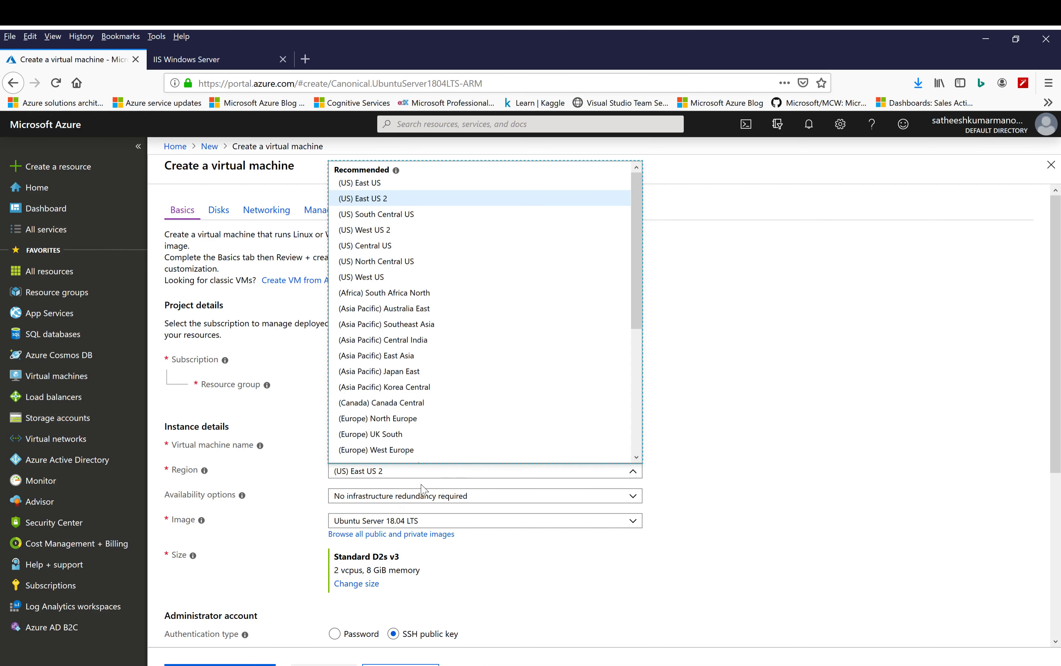
left_click(369, 184)
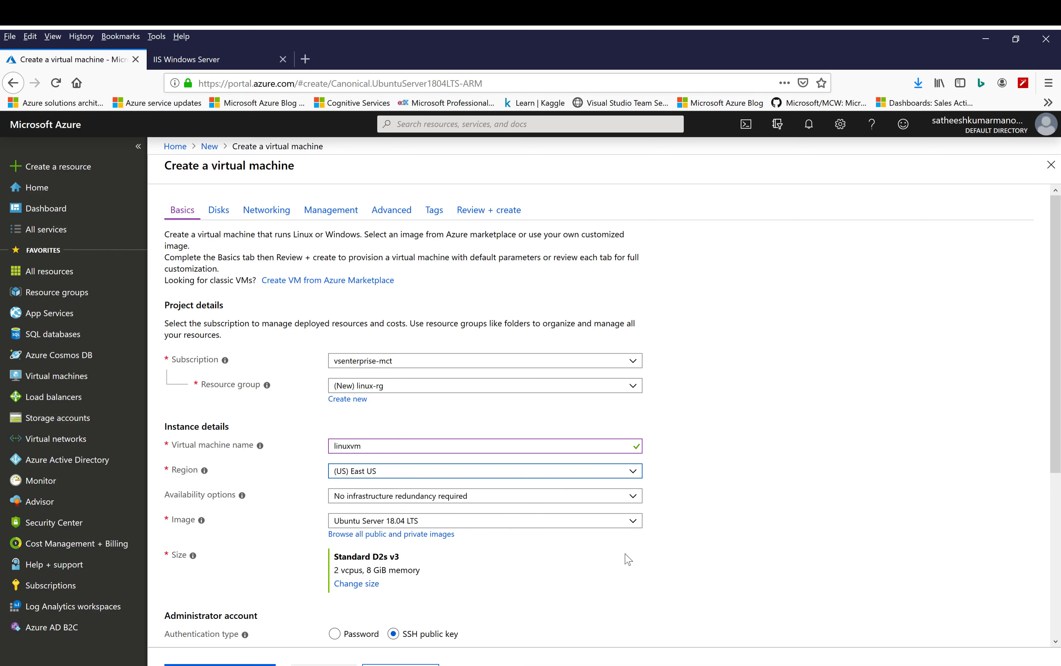
For the administrator account, paste the SSH public key and set the username to azureuser
scroll(626, 558, "down", 3)
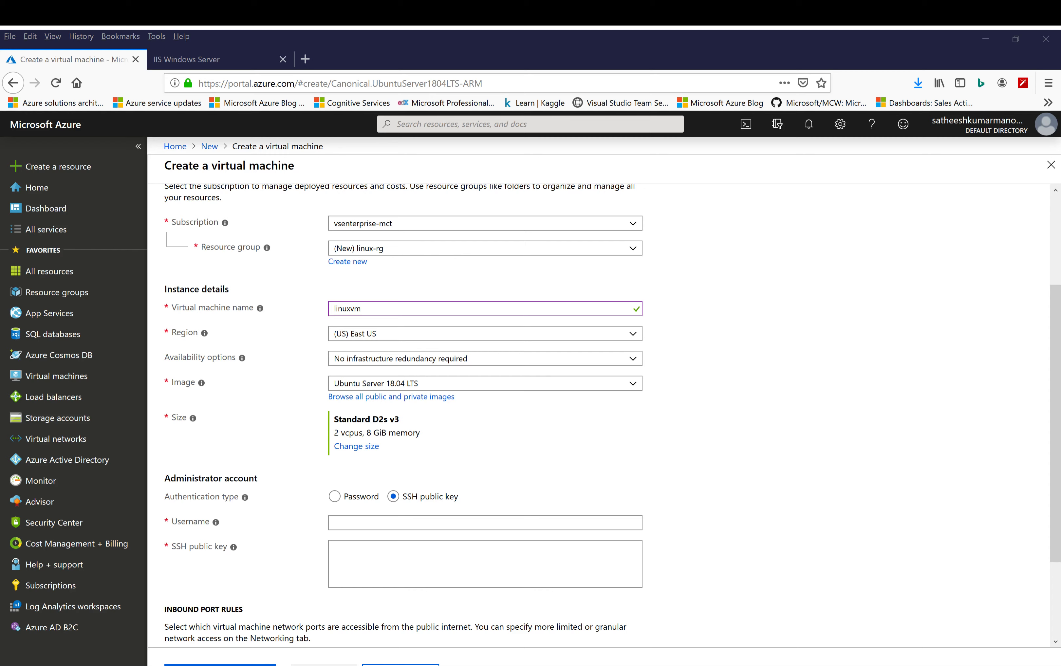
left_click(408, 547)
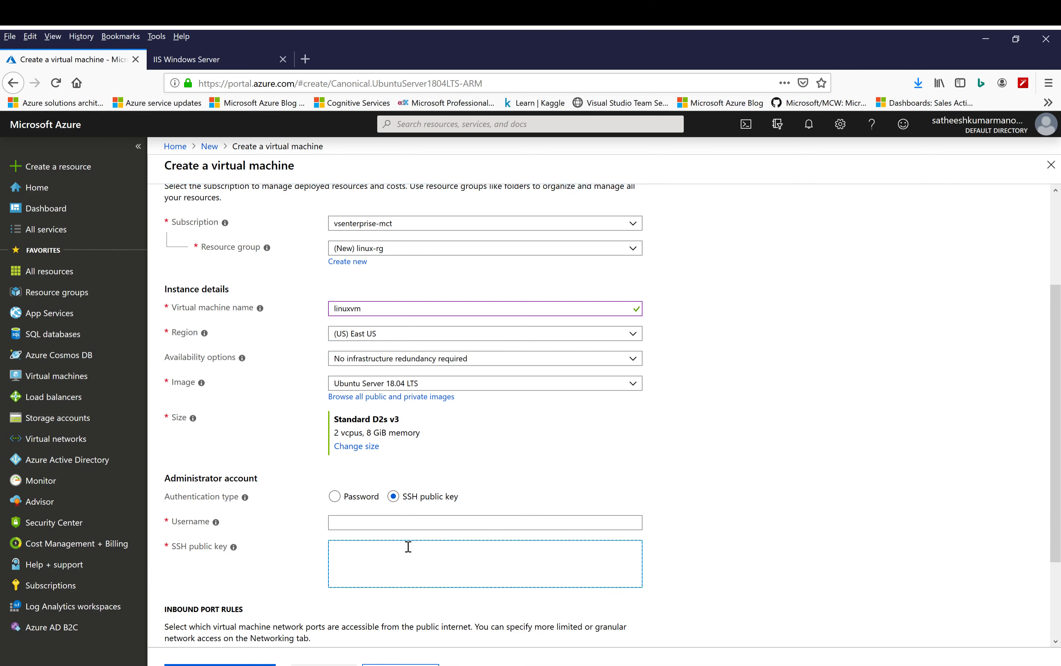
key("ctrl+v")
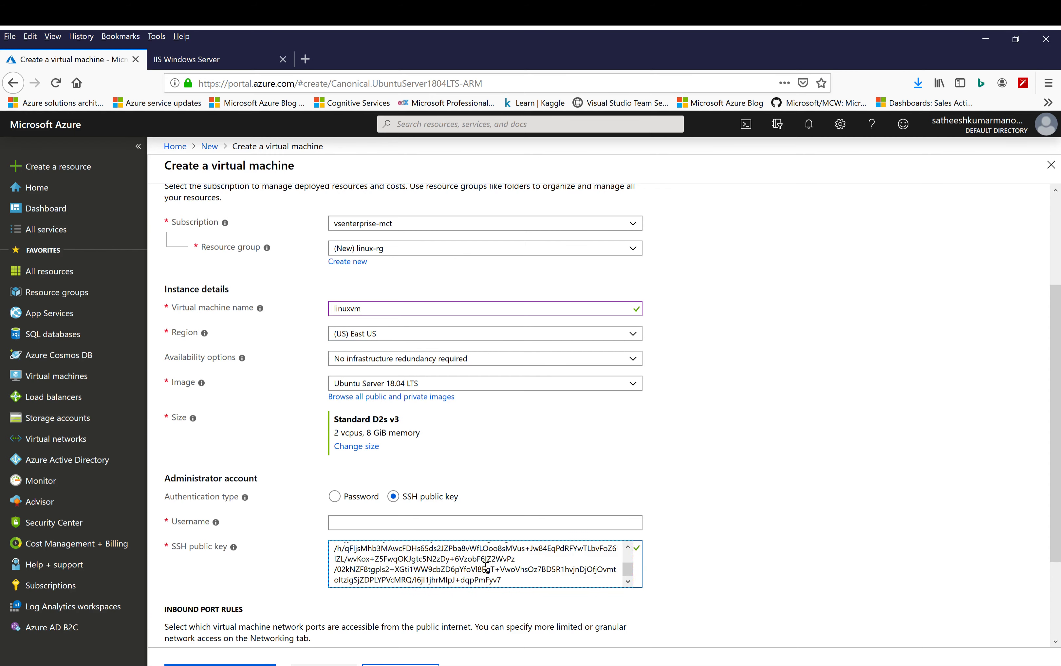
scroll(489, 560, "up", 3)
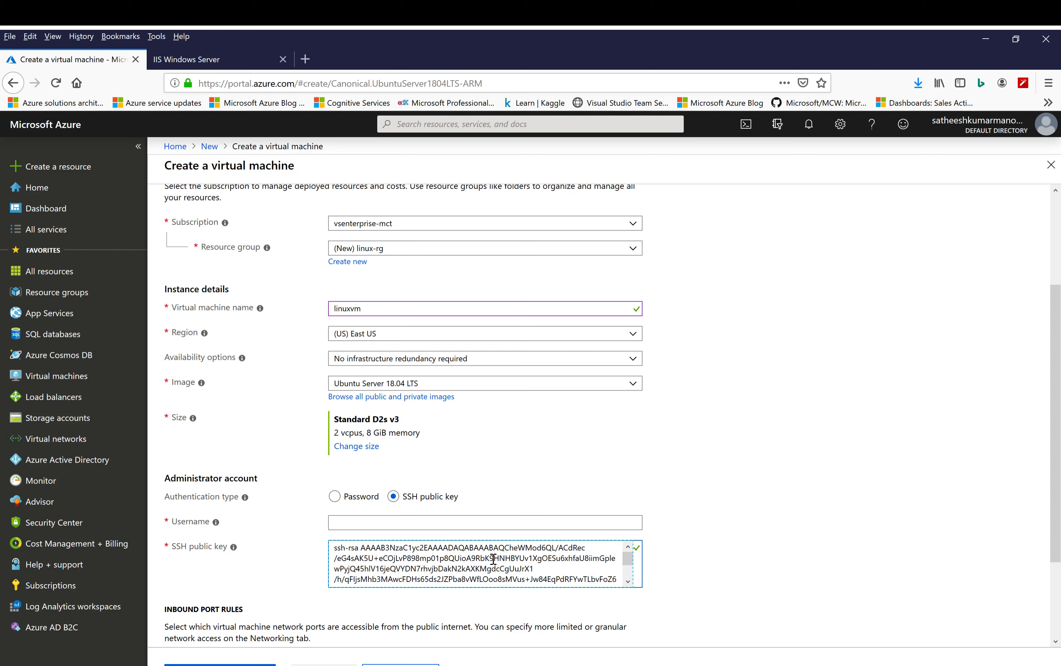
left_click(526, 523)
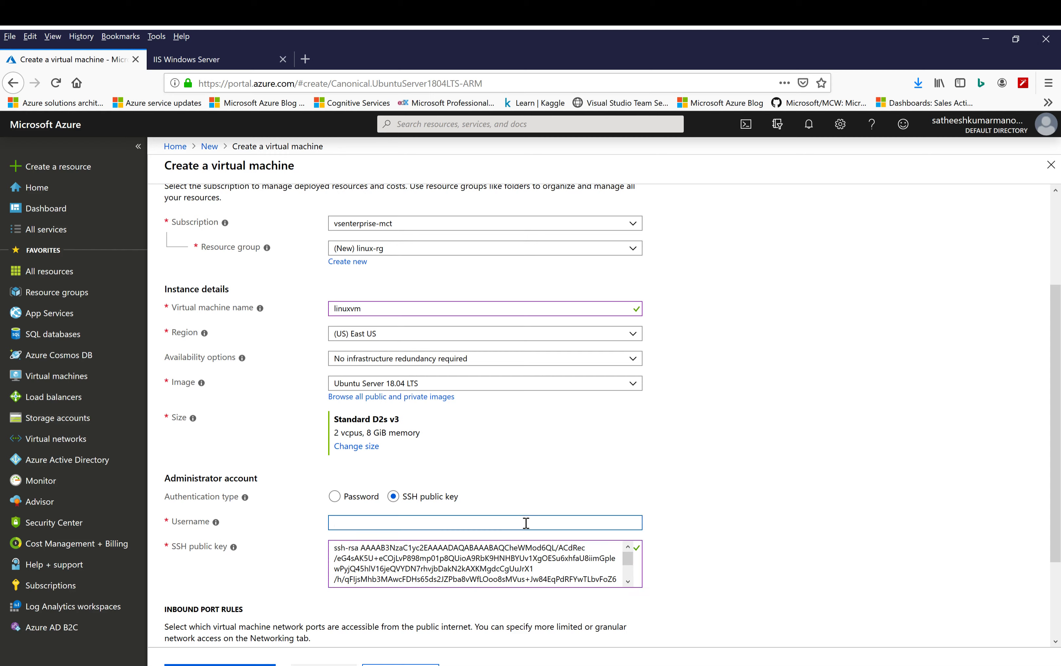
type("azureuse")
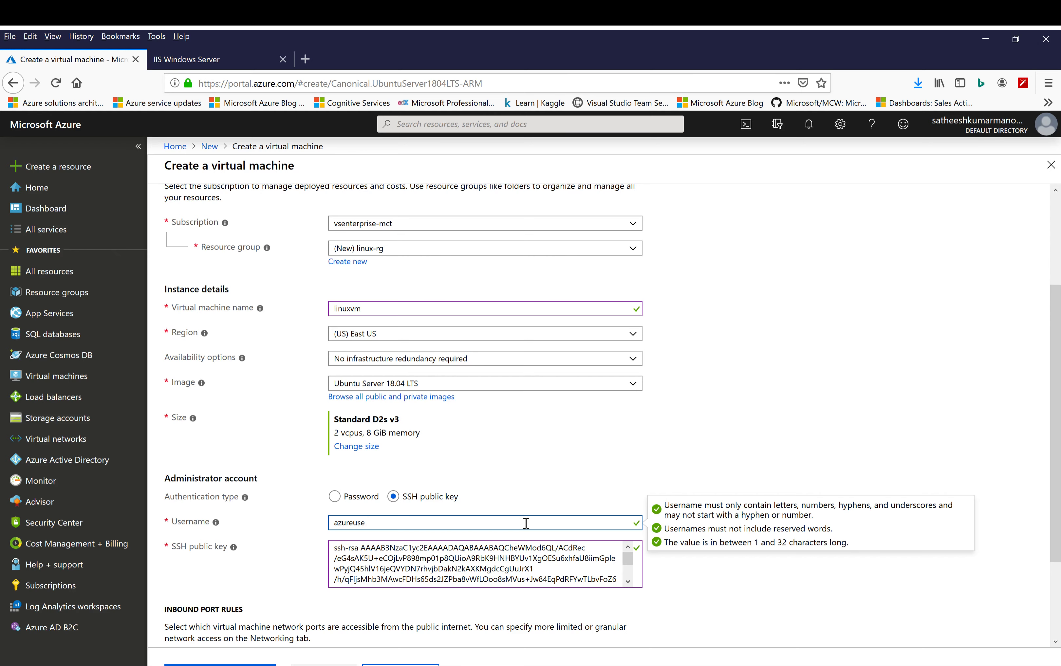
type("tr")
left_click(806, 416)
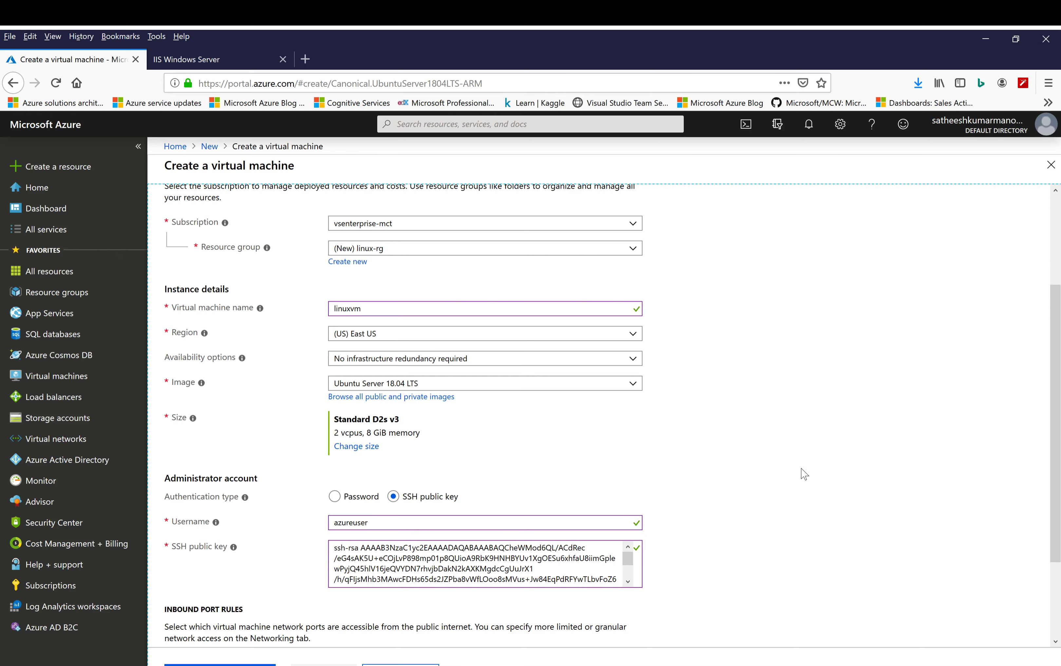
Allow selected public inbound ports on the virtual machine and choose SSH (22)
scroll(804, 474, "down", 3)
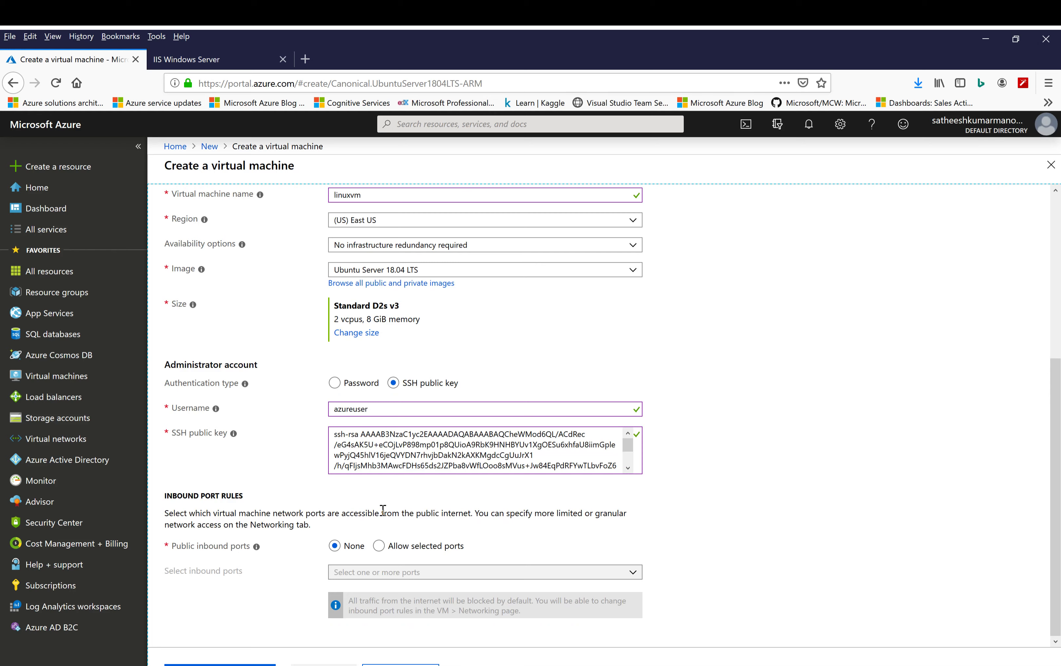
left_click(380, 550)
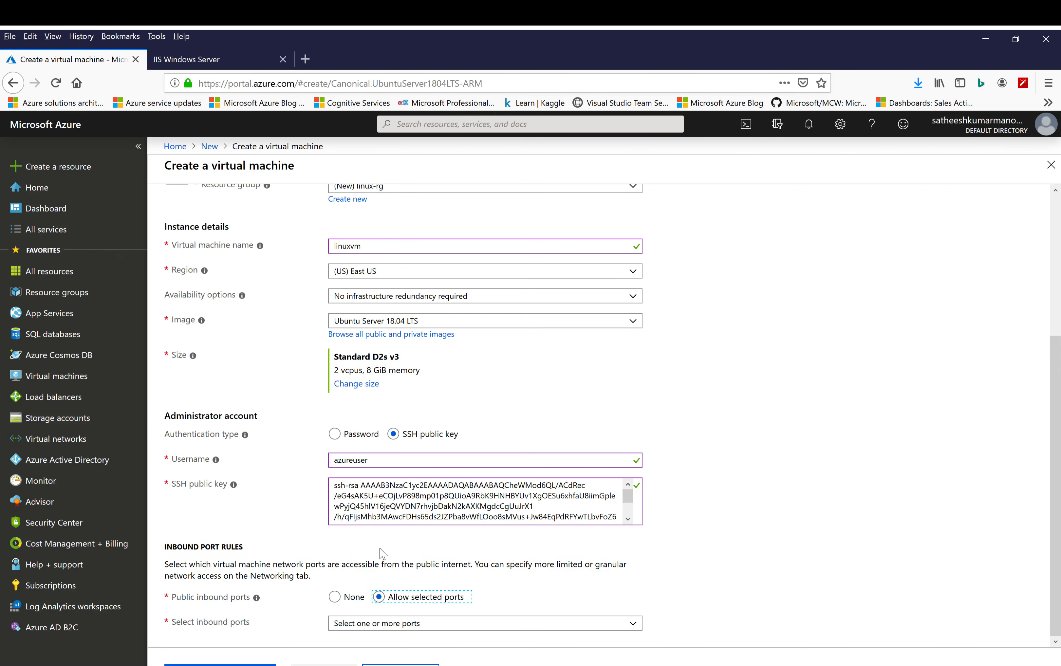
left_click(601, 631)
left_click(369, 595)
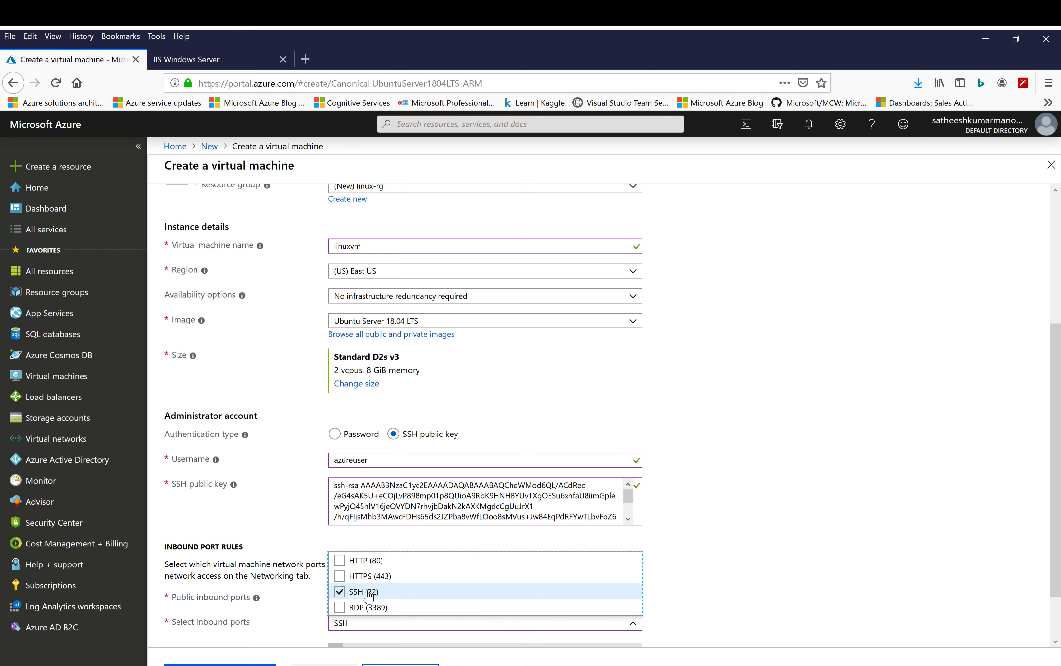
left_click(774, 570)
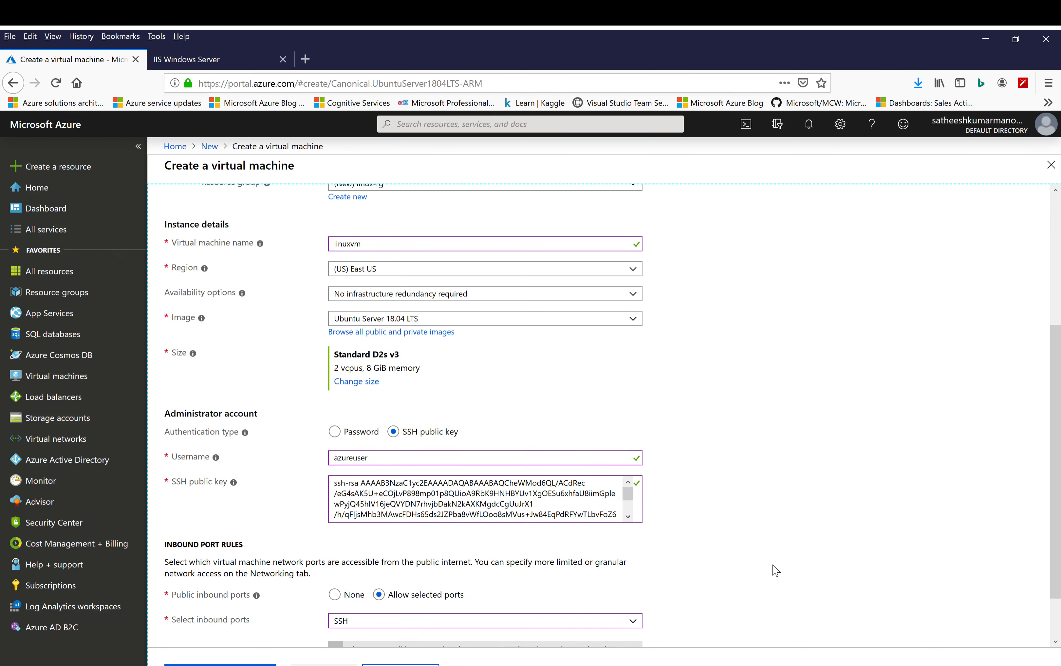
Continue through the disk and networking settings, keeping their default values
left_click(401, 663)
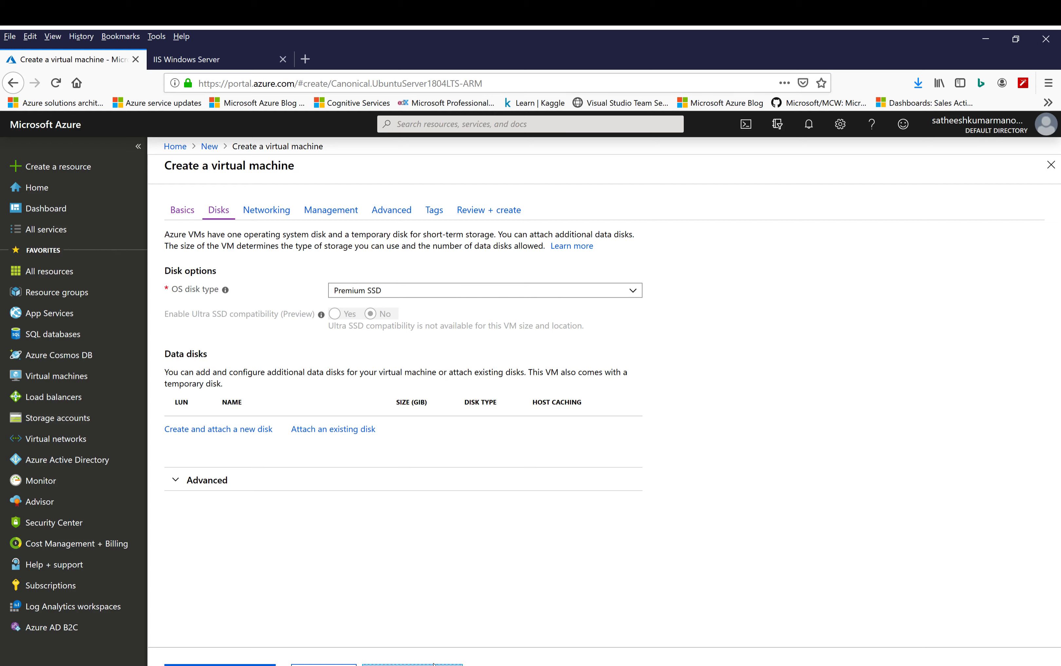
left_click(413, 665)
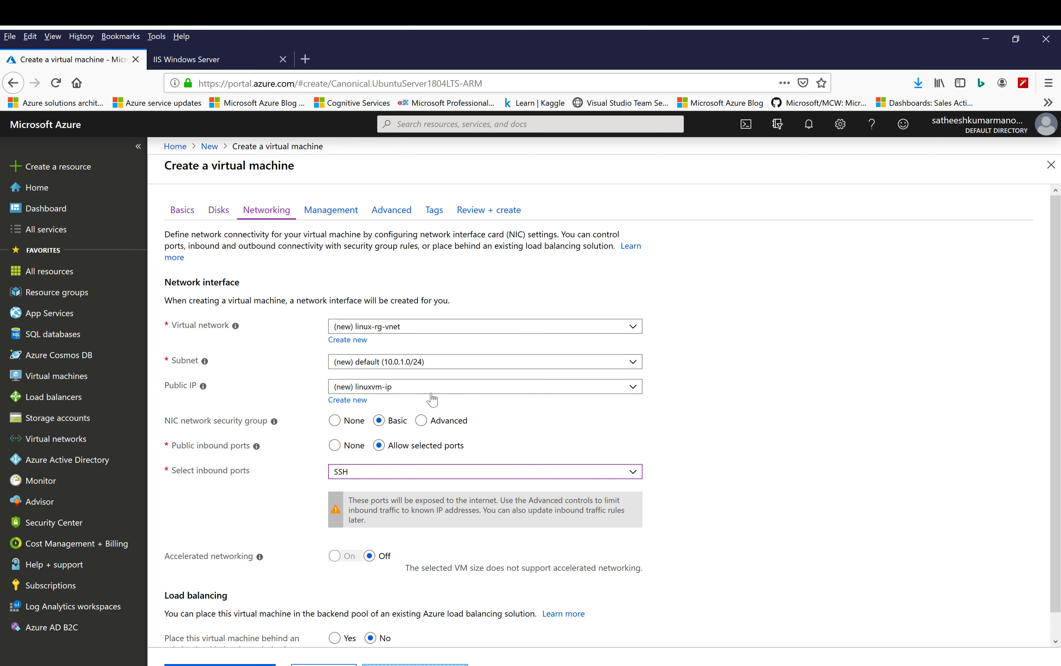
scroll(701, 416, "down", 1)
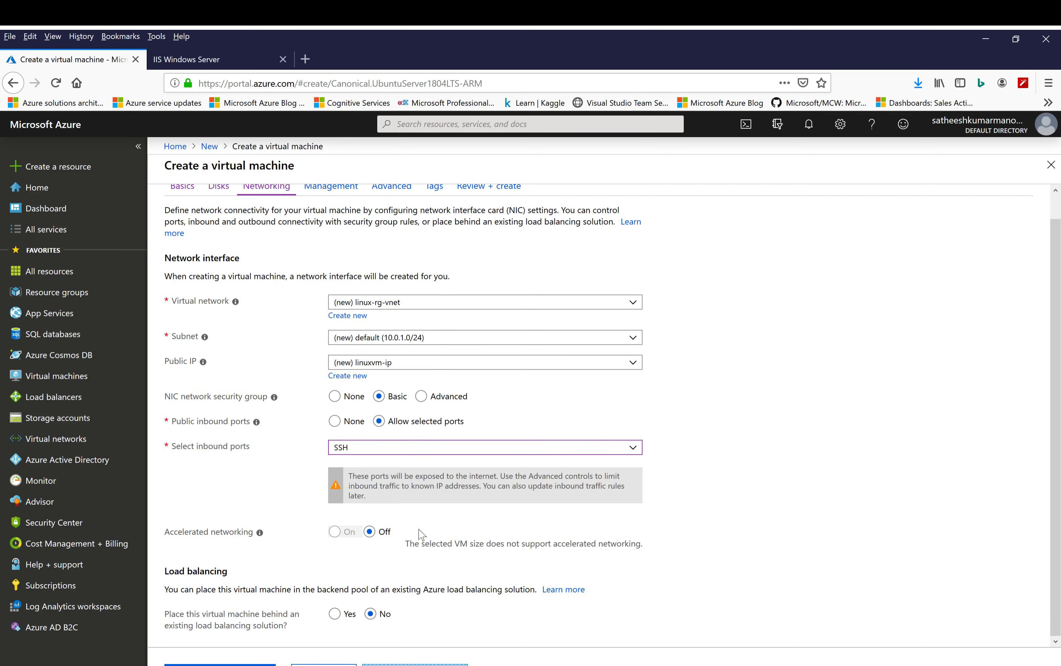
left_click(414, 665)
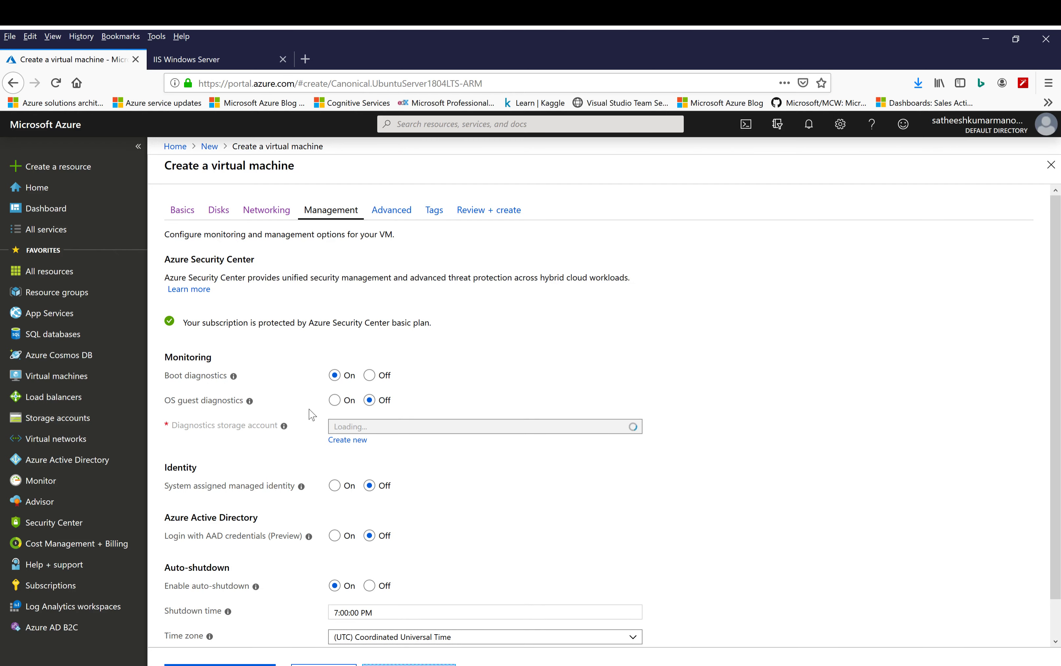
Turn off boot diagnostics, keep the remaining settings at their defaults, and create the reviewed virtual machine
left_click(370, 376)
left_click(409, 665)
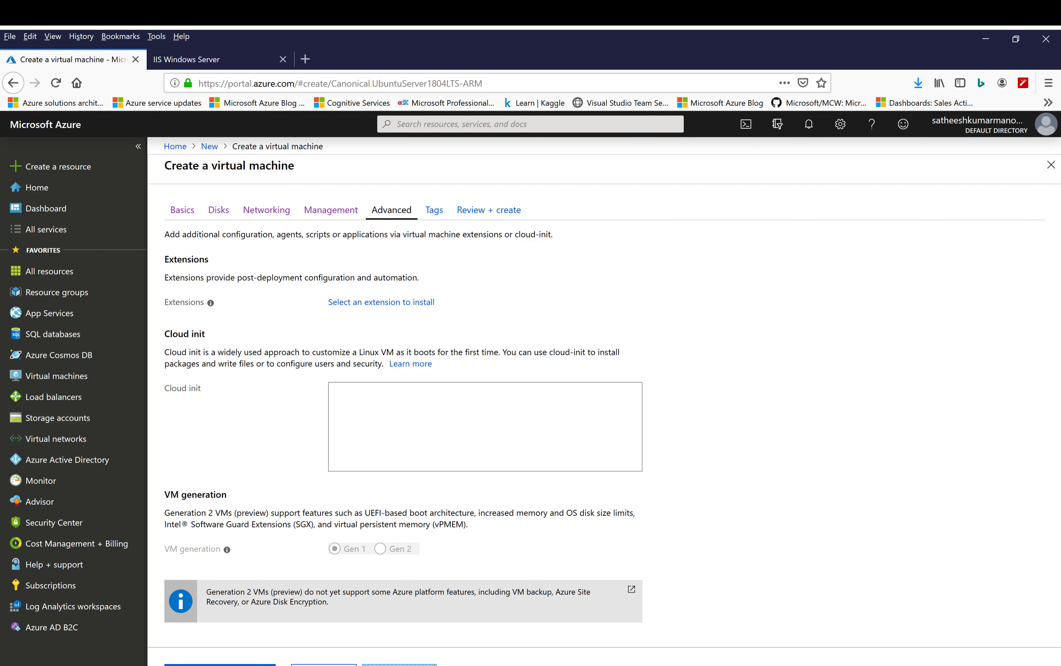
left_click(400, 665)
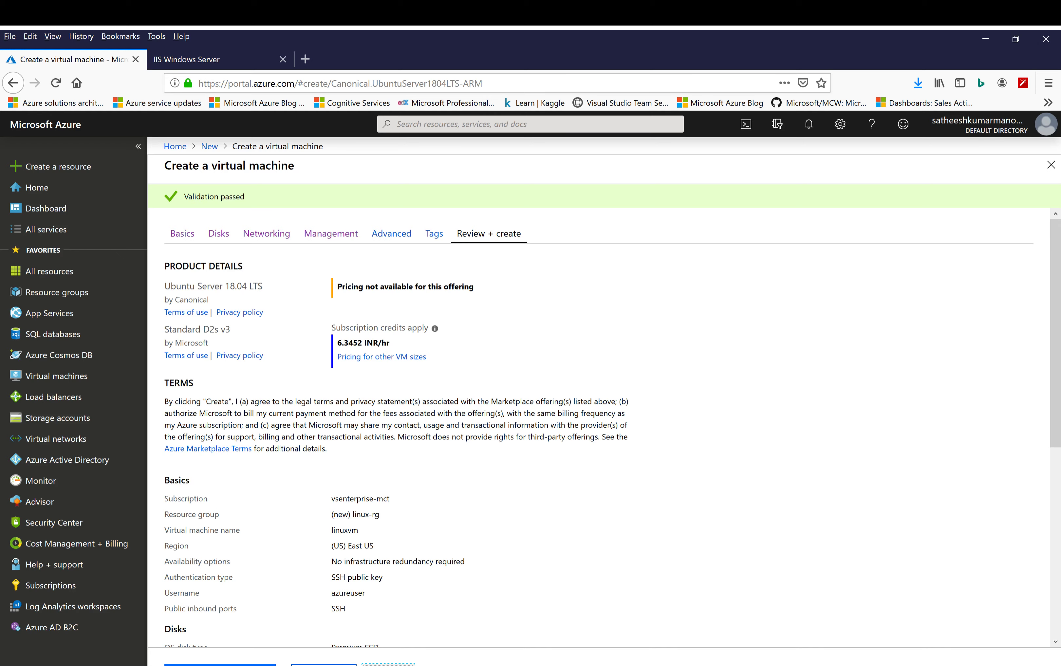
left_click(220, 665)
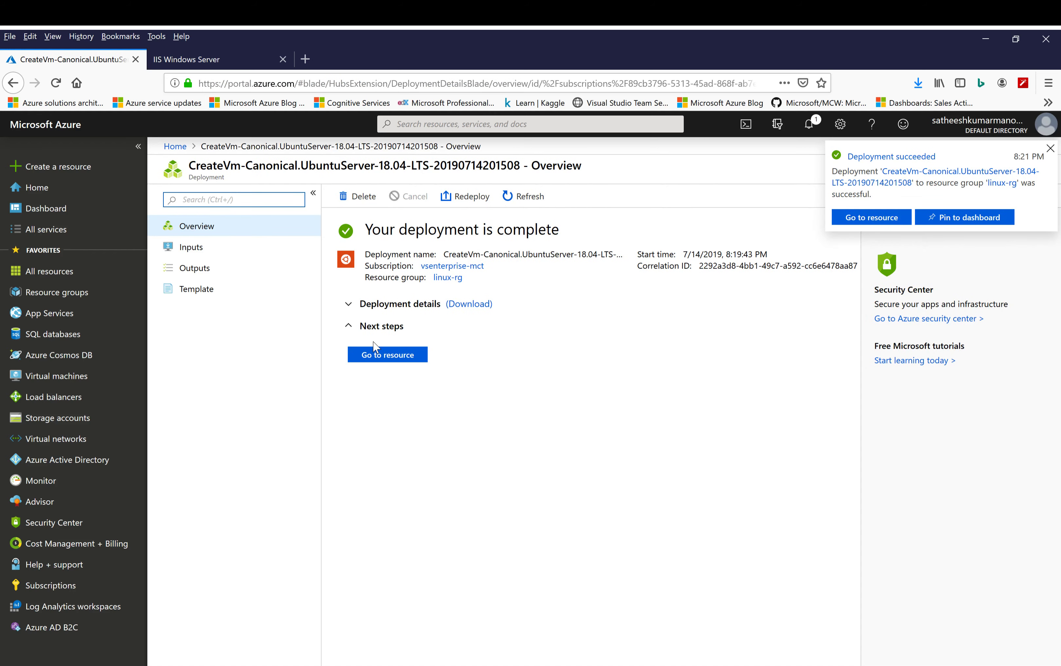
Open the deployed linuxvm resource and copy its public IP address
left_click(383, 359)
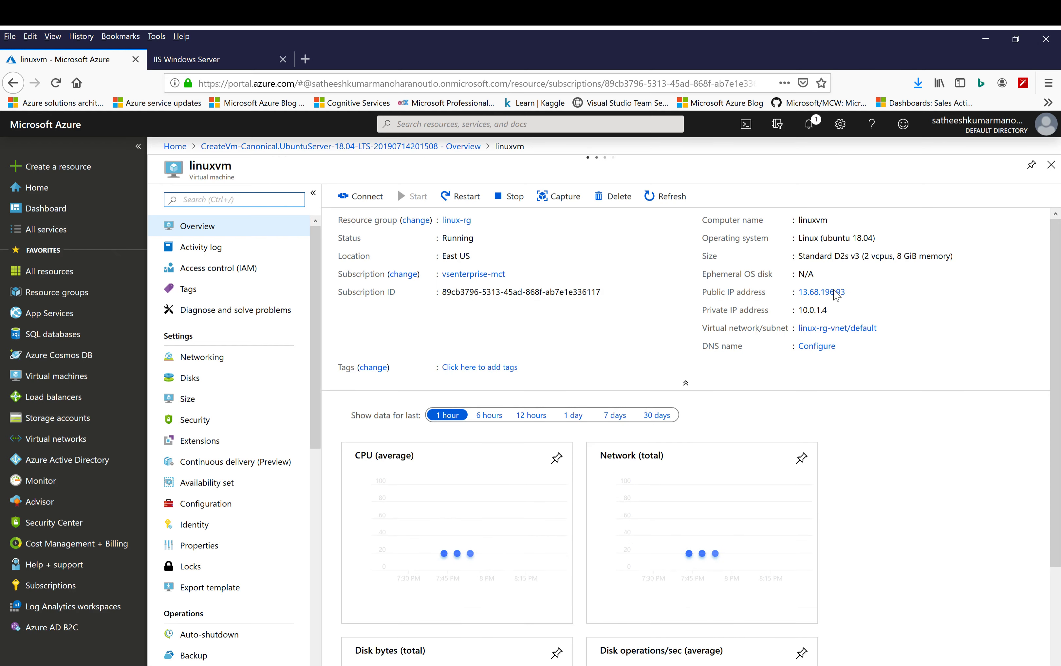
left_click(853, 295)
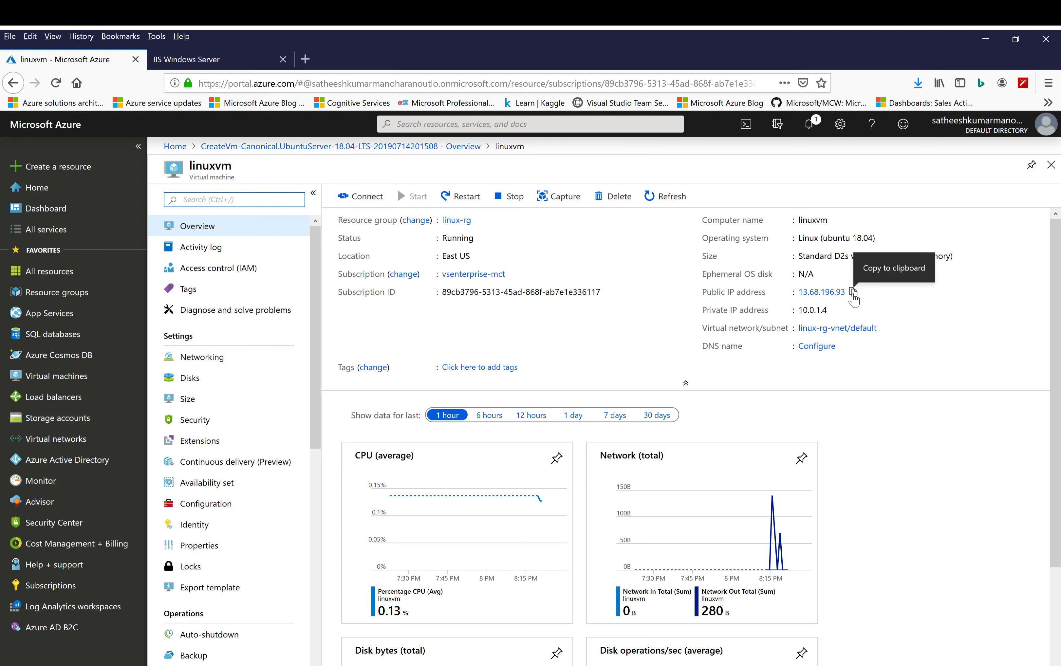
left_click(853, 294)
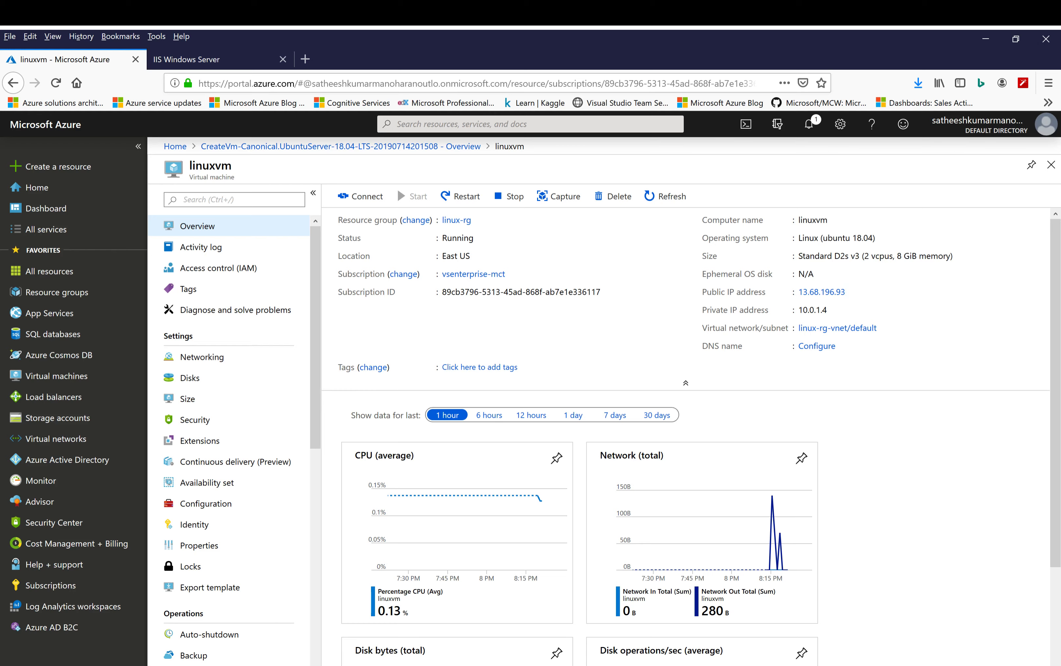
key("alt+Tab")
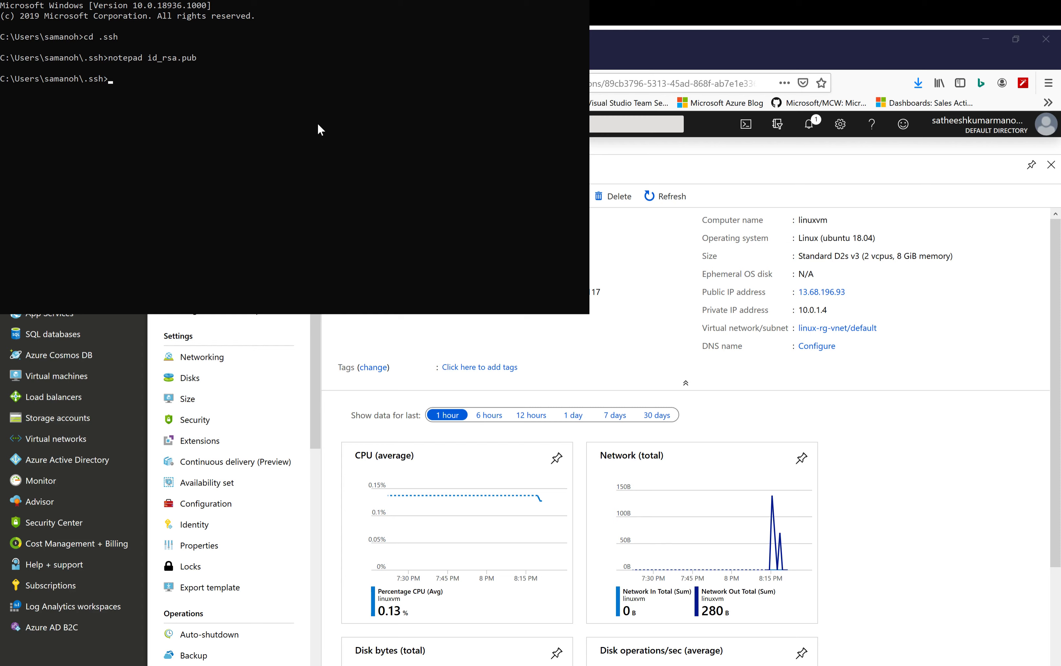
type("ssh azureuser")
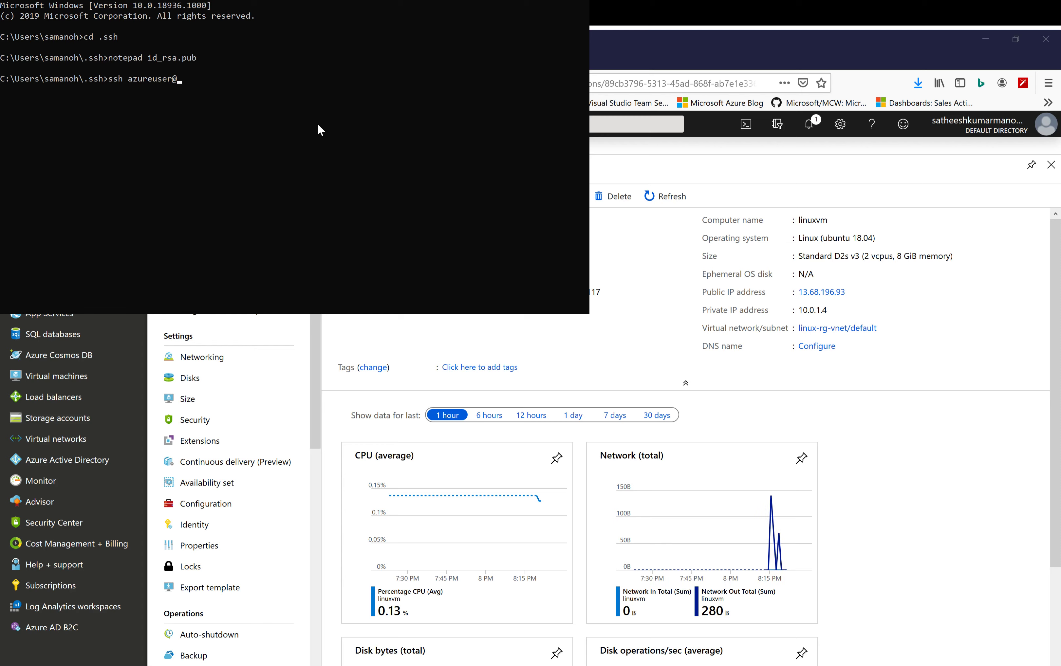
type("@")
key("ctrl+v")
key("Return")
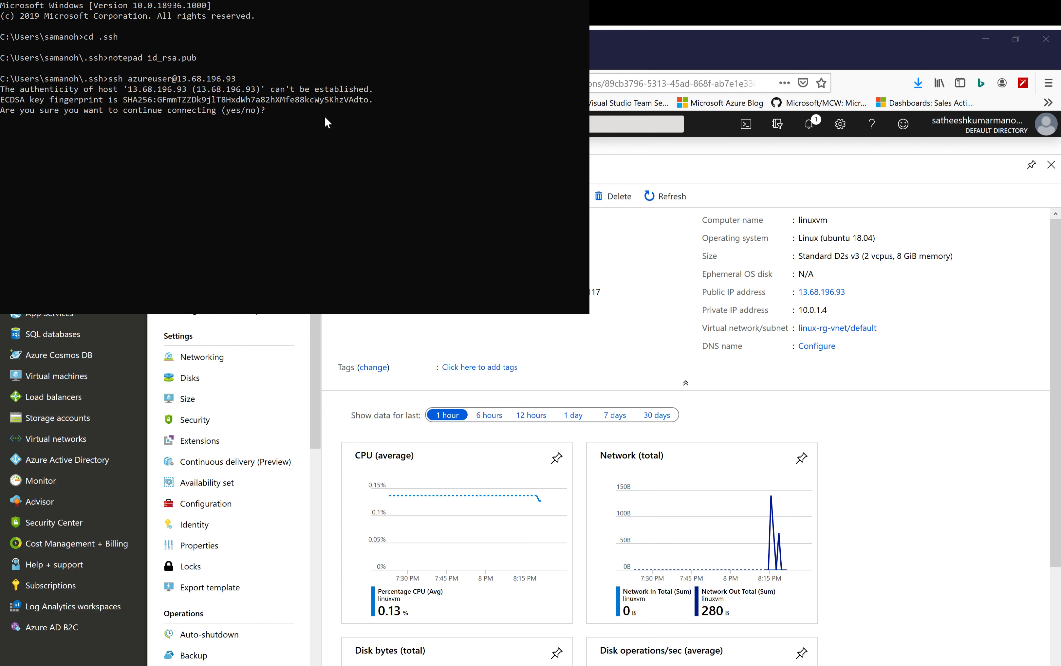
Accept the host's authenticity with yes to log in over SSH, and return to the Azure portal in the browser
type("yes")
key("Return")
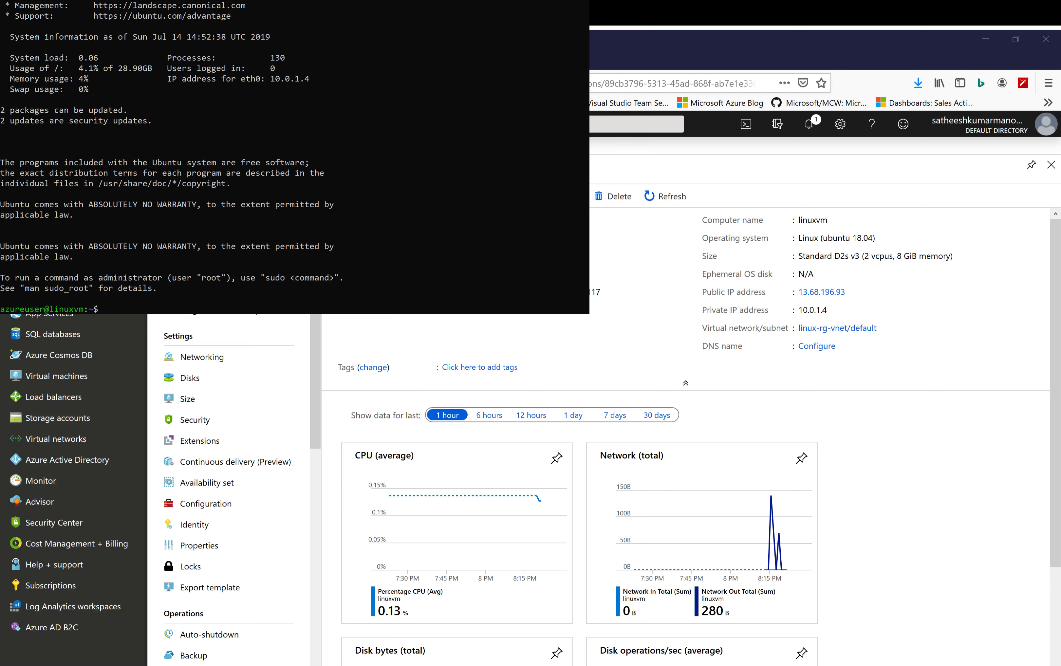
key("alt+Tab")
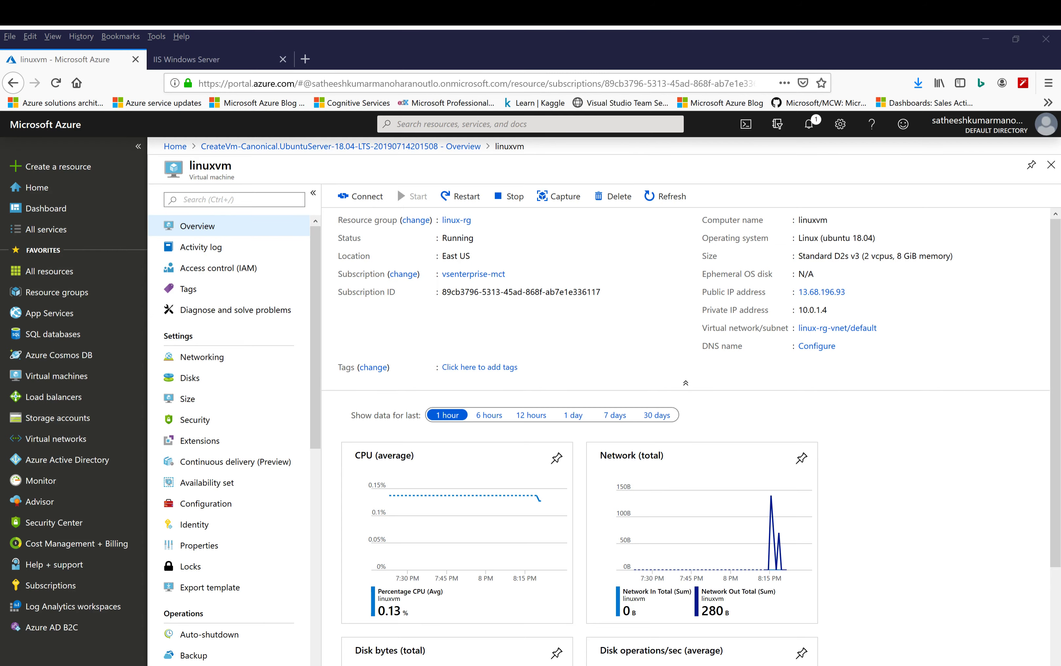